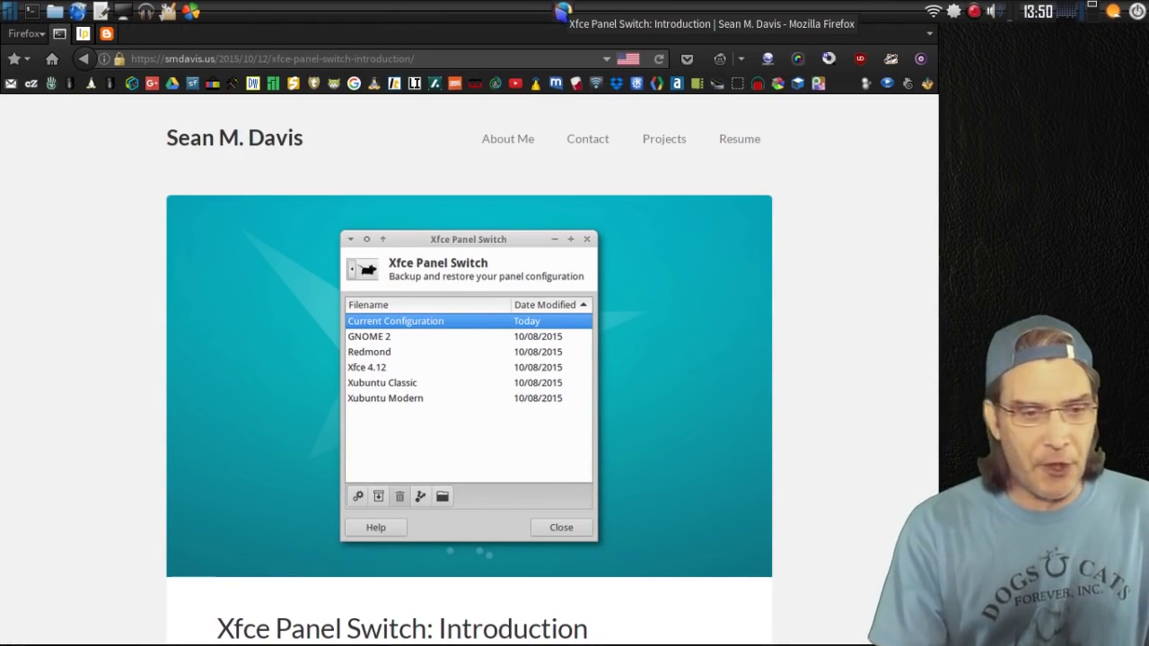
Step: Read the article's Features and Screenshots, then switch to the Launchpad xfpanel-switch page
scroll(789, 292, down, 4)
scroll(789, 293, down, 2)
scroll(788, 293, up, 6)
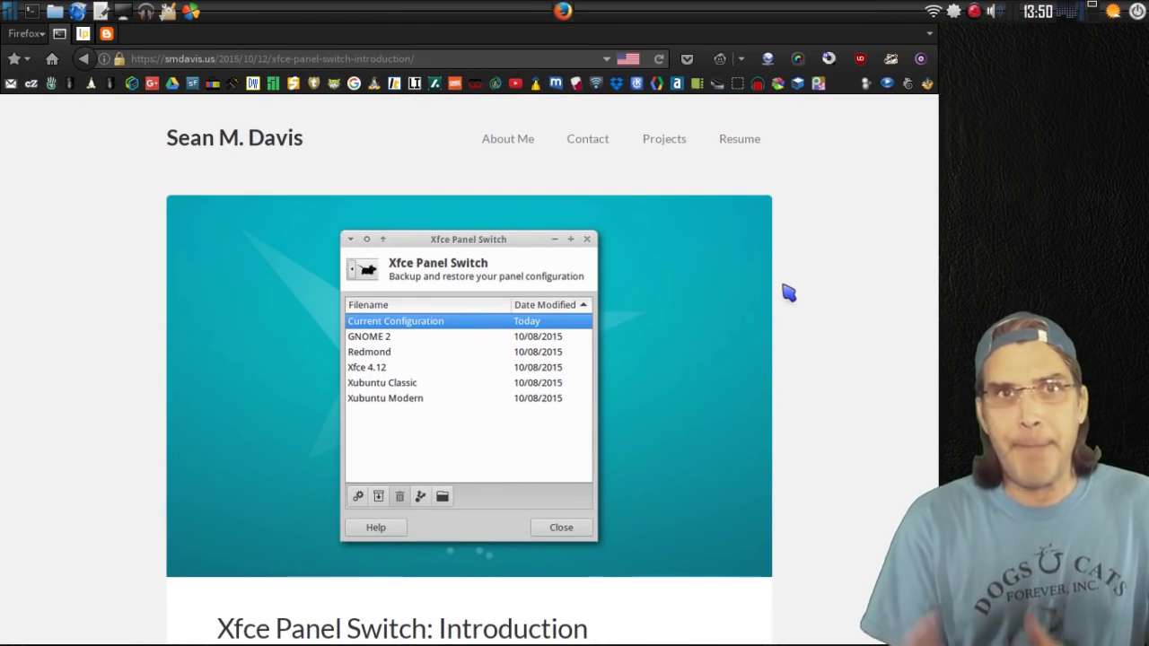
scroll(789, 293, down, 5)
scroll(788, 293, down, 10)
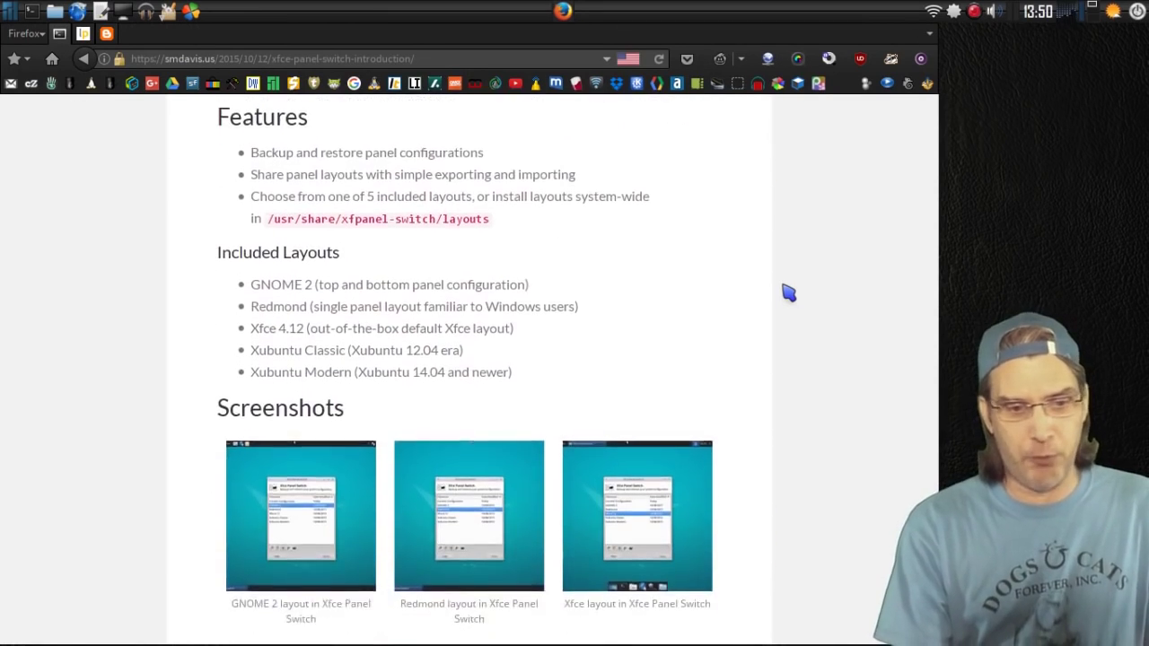
scroll(789, 293, up, 7)
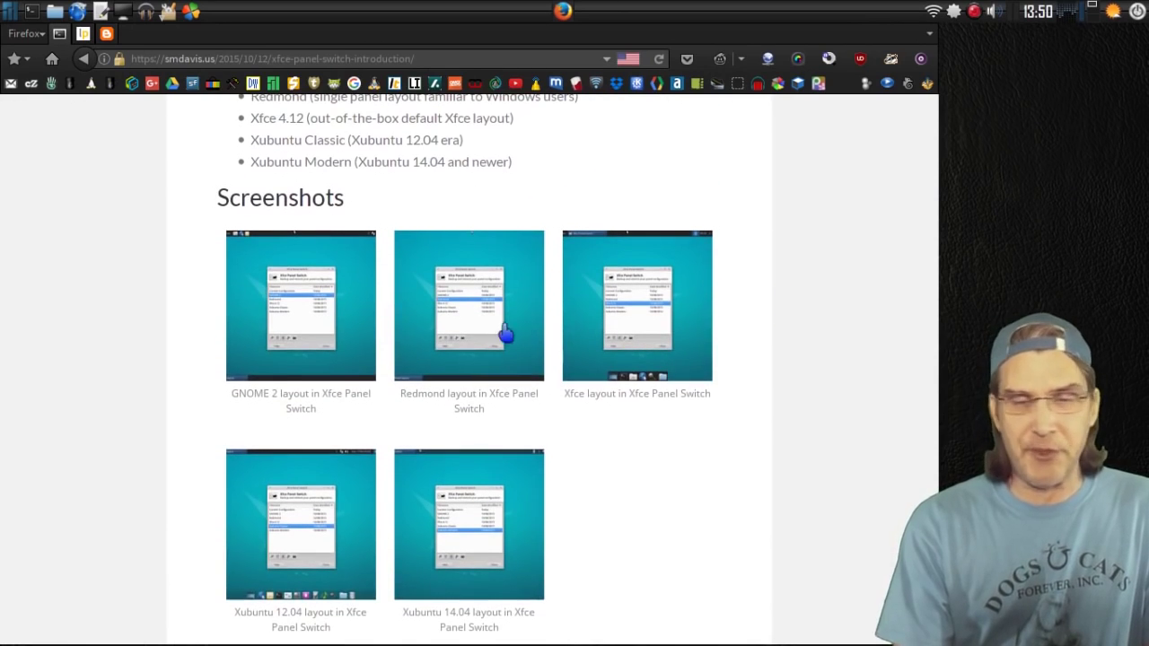
scroll(626, 337, up, 4)
scroll(626, 336, up, 5)
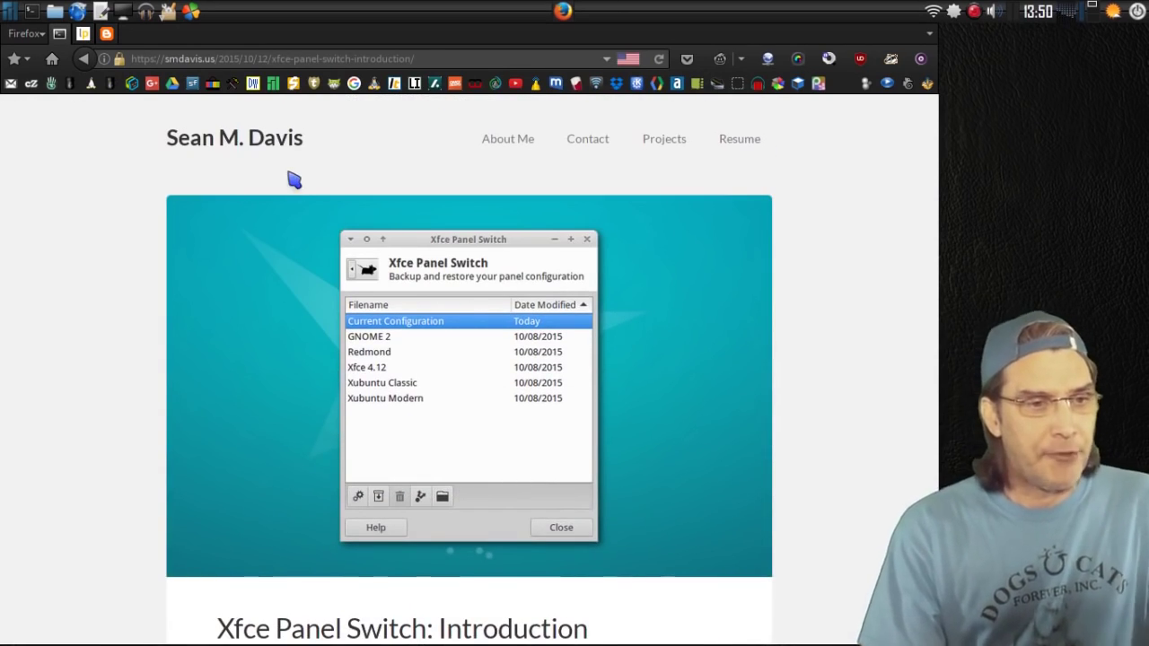
click(83, 34)
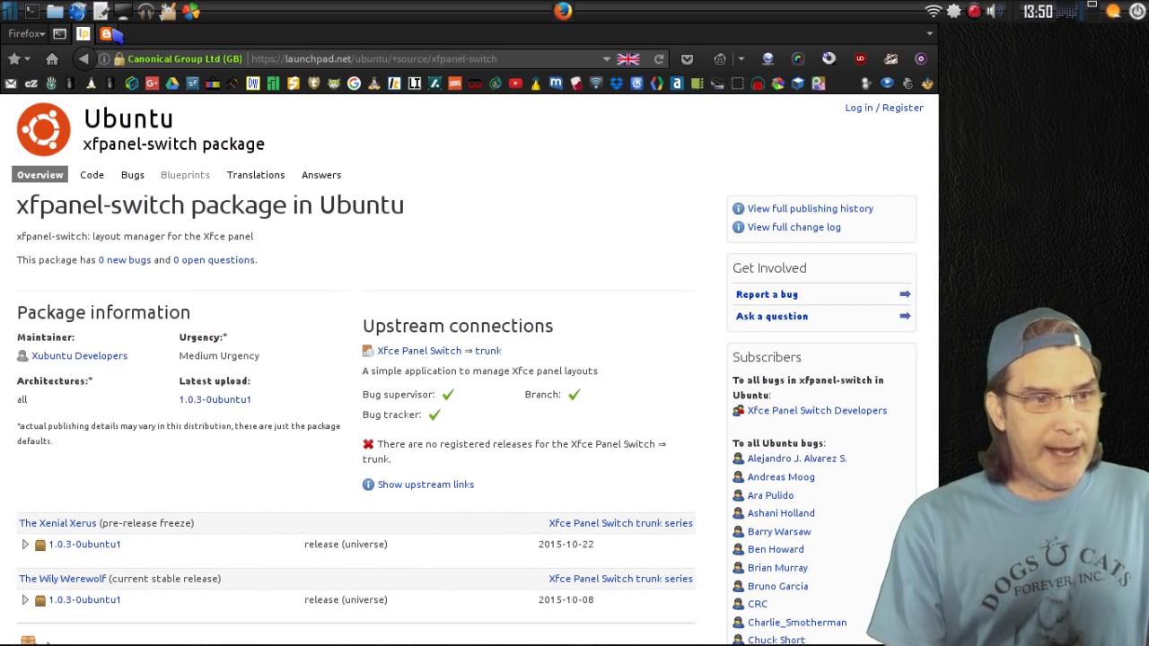
Step: Switch to the Linux Interests blog post about xfpanel-switch and skim it
click(106, 33)
scroll(359, 249, down, 5)
scroll(353, 251, up, 5)
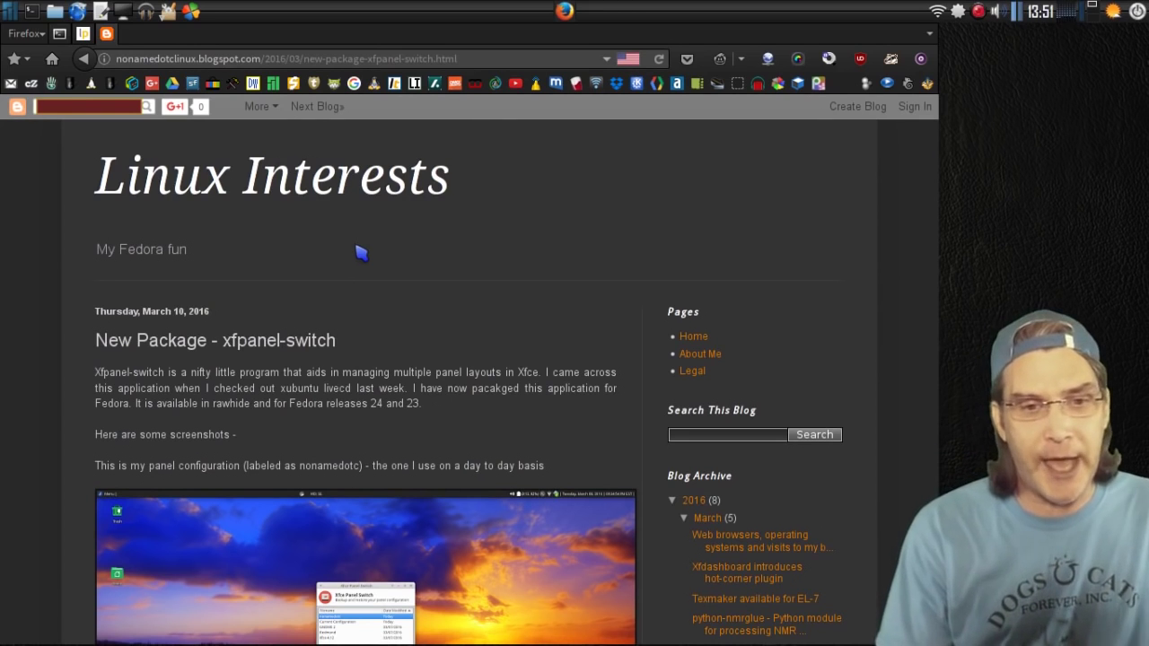
Step: Close the Firefox window and launch Xfce Panel Switch from the Whisker menu
click(562, 16)
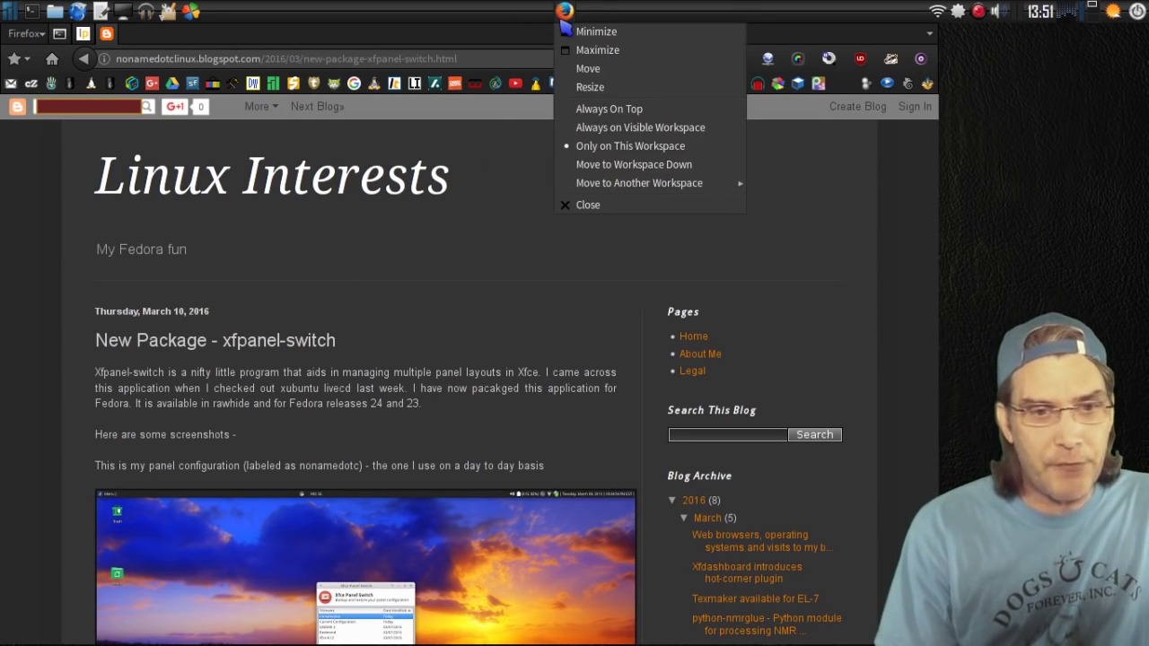
click(589, 206)
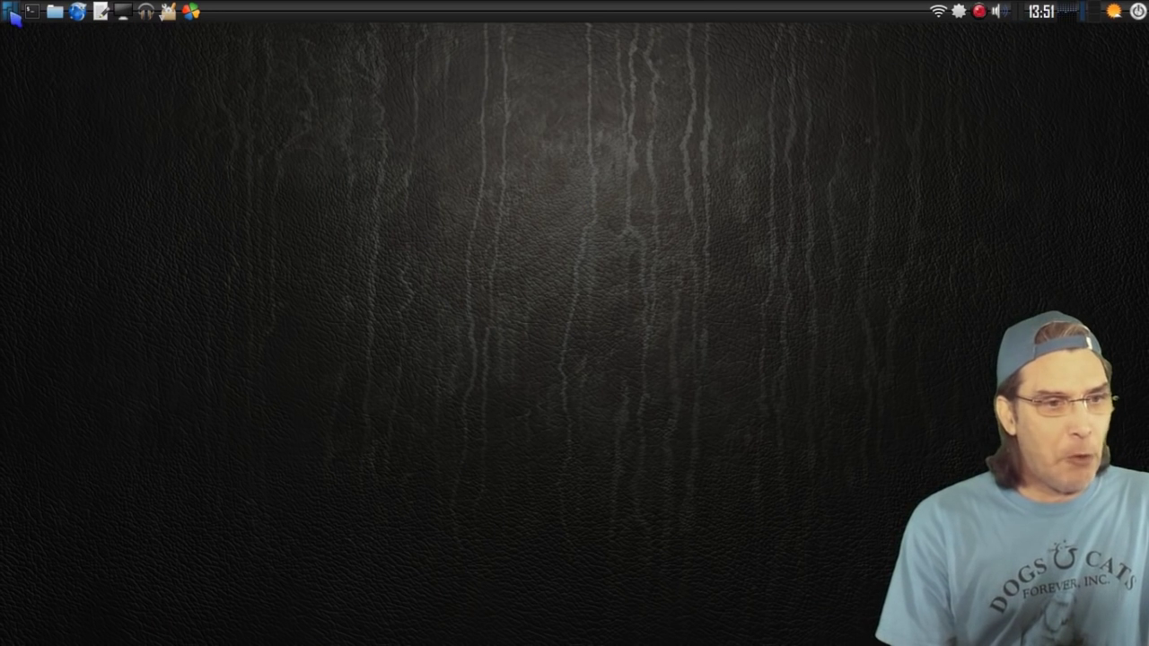
click(10, 13)
click(144, 170)
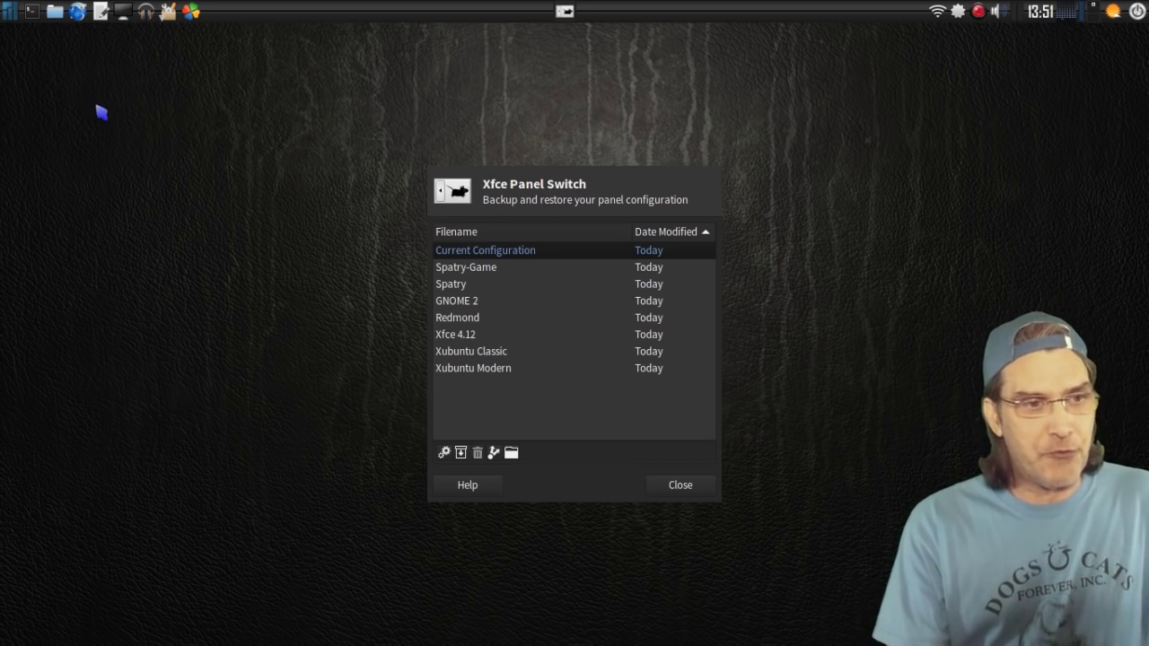
Step: Show the Whisker menu and drop-down terminal, then open the launcher's creative applications list
click(12, 15)
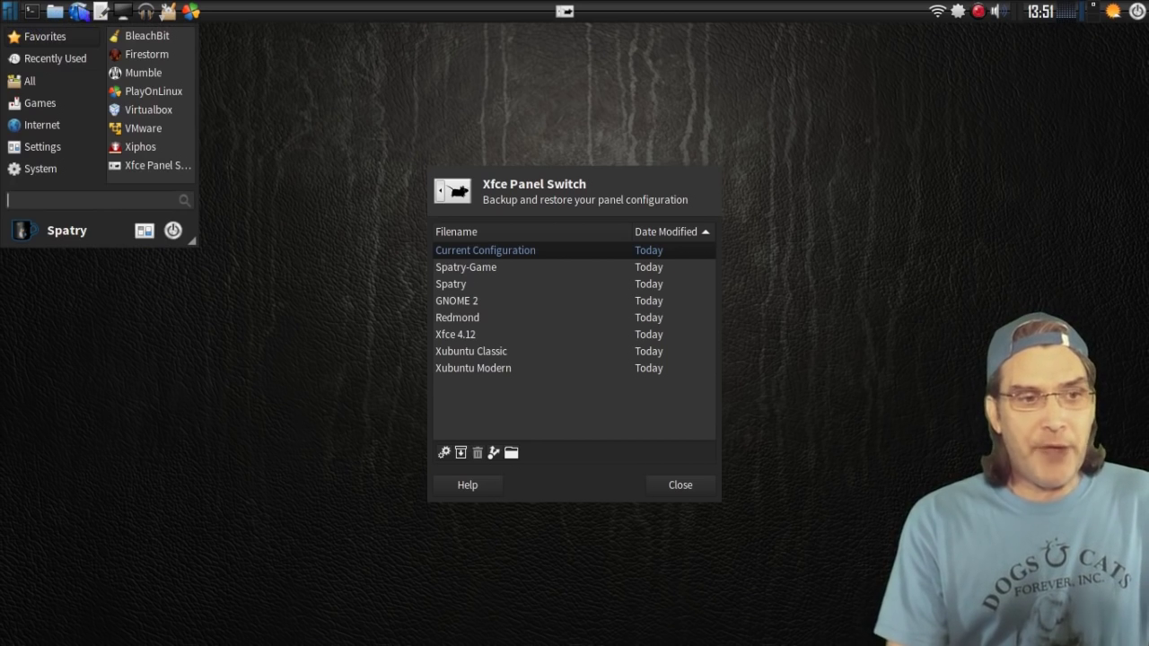
click(328, 154)
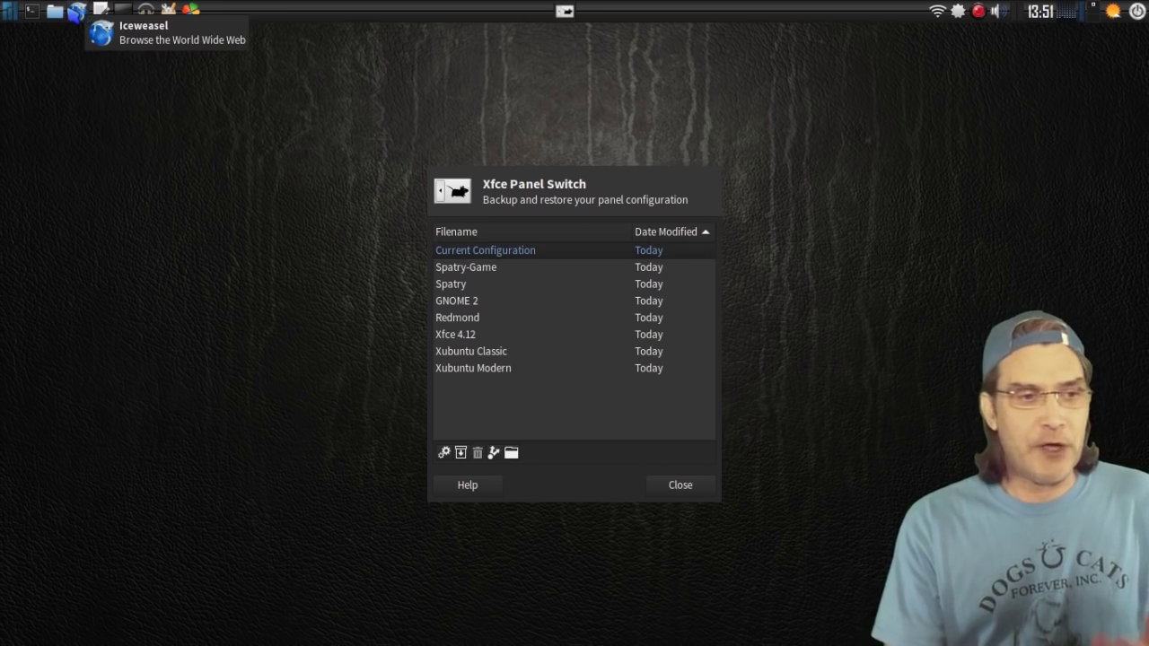
click(32, 13)
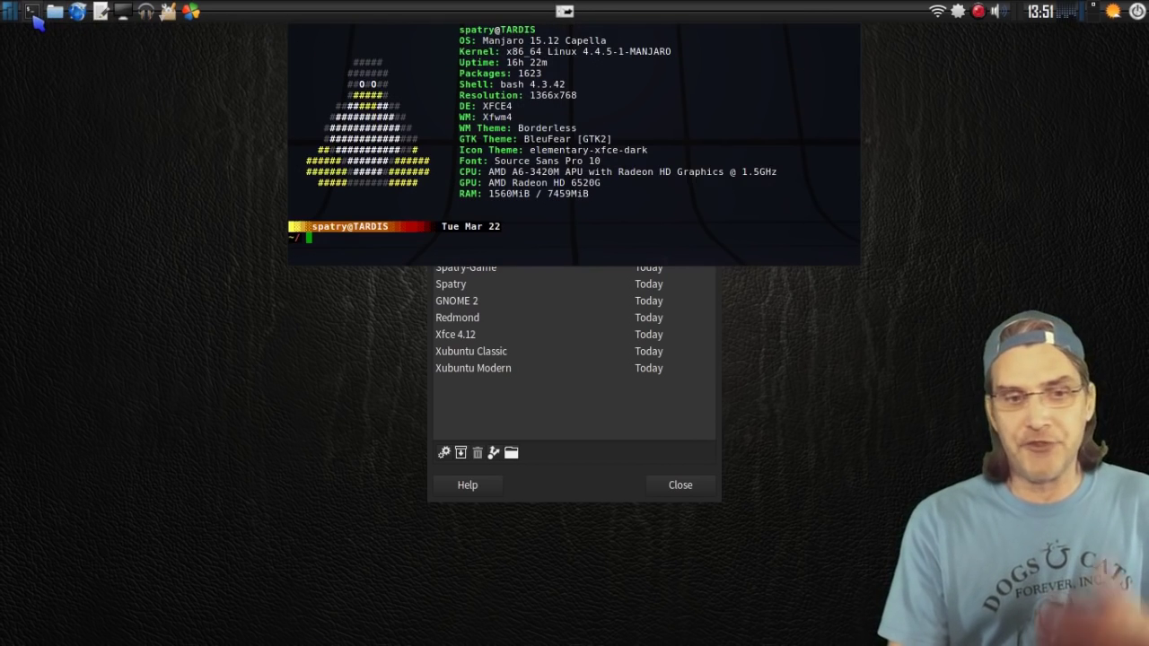
click(38, 115)
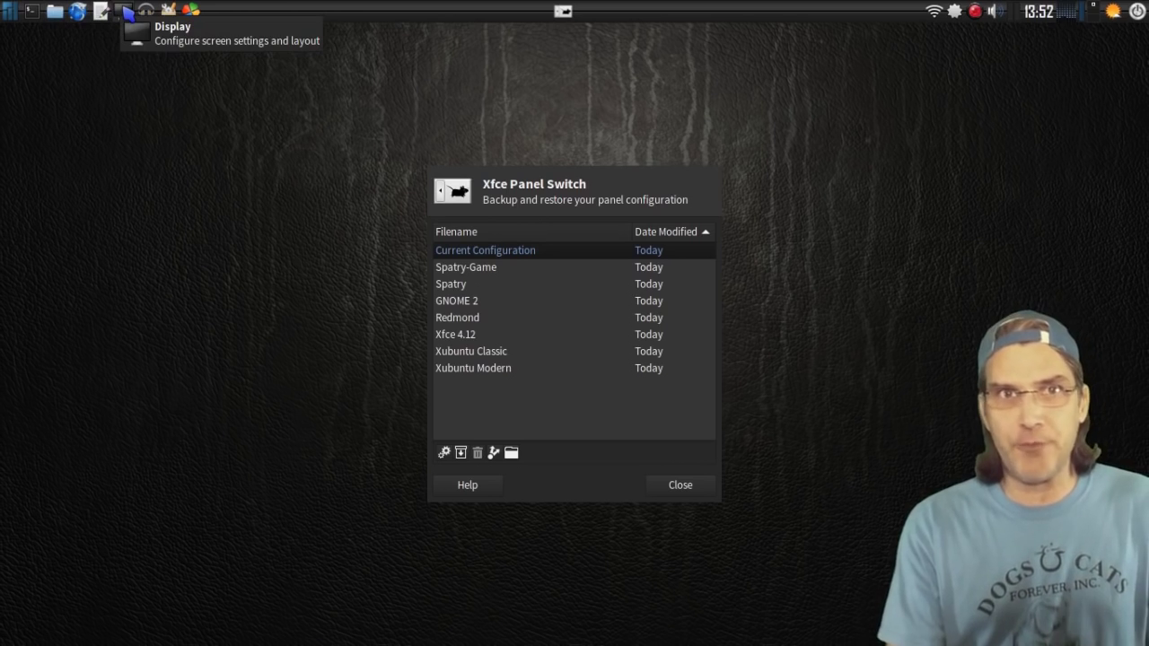
click(169, 11)
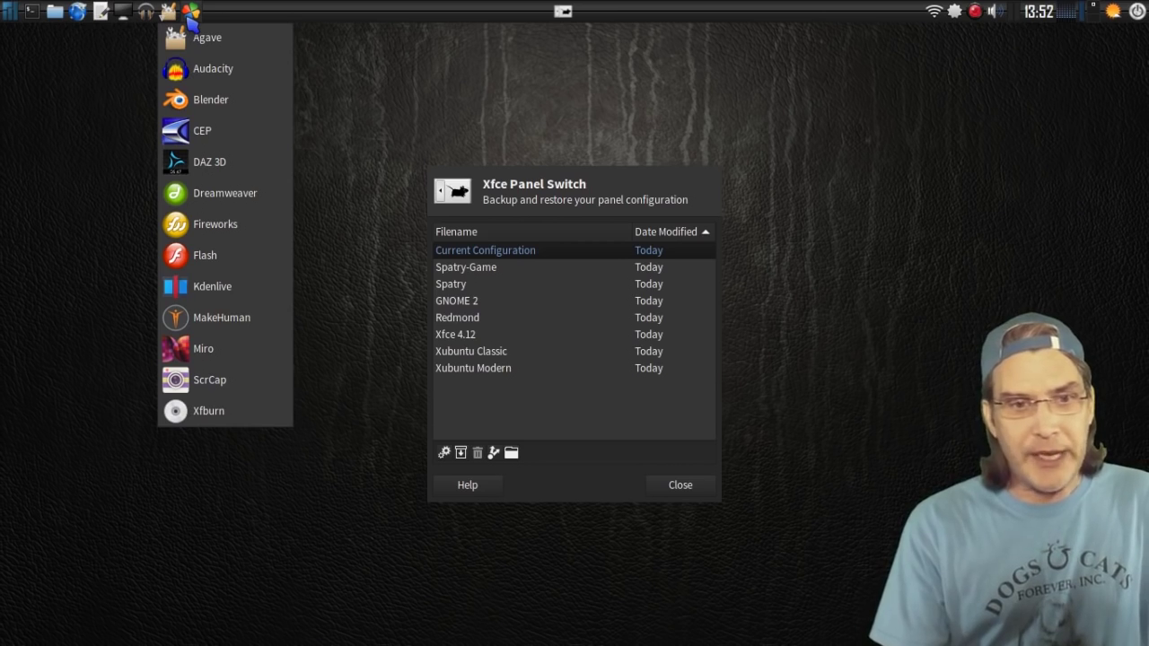
Step: Dismiss the creative applications dropdown by clicking the empty top panel
click(599, 19)
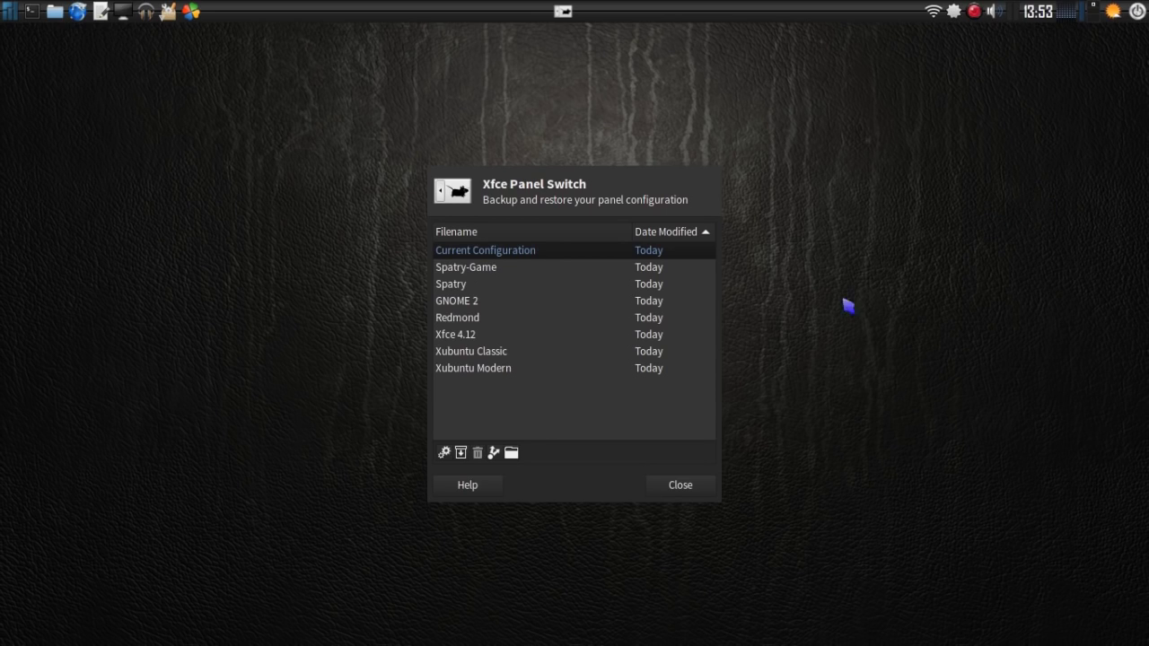
Step: Apply the Xubuntu Modern layout and open its new Whisker menu
click(489, 373)
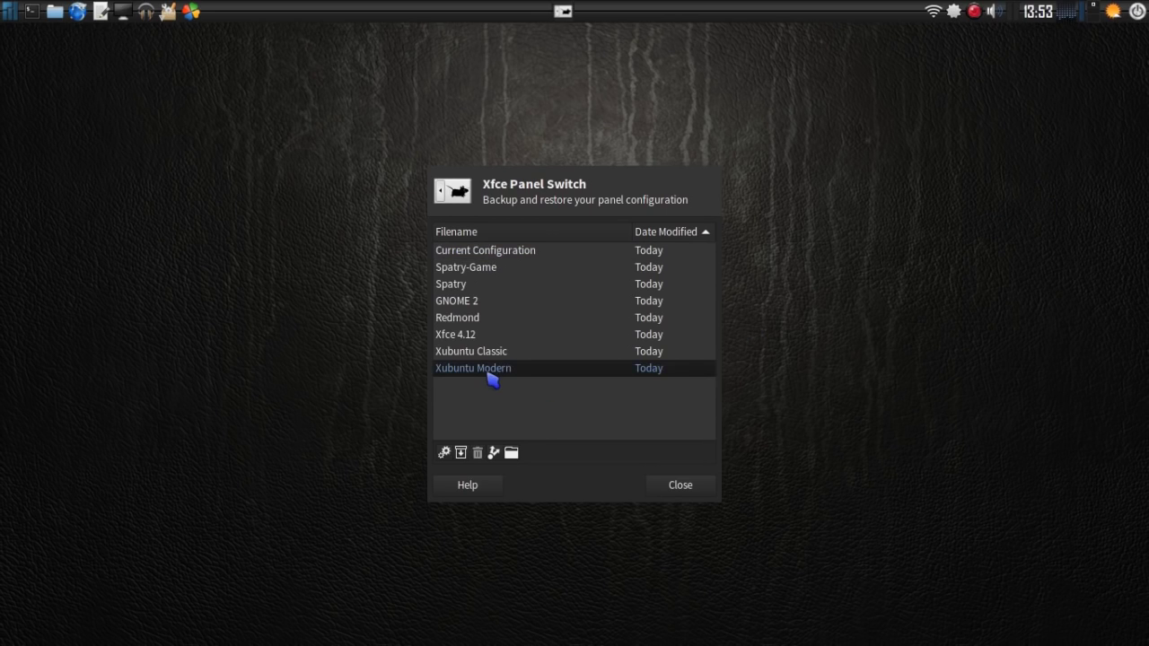
click(444, 454)
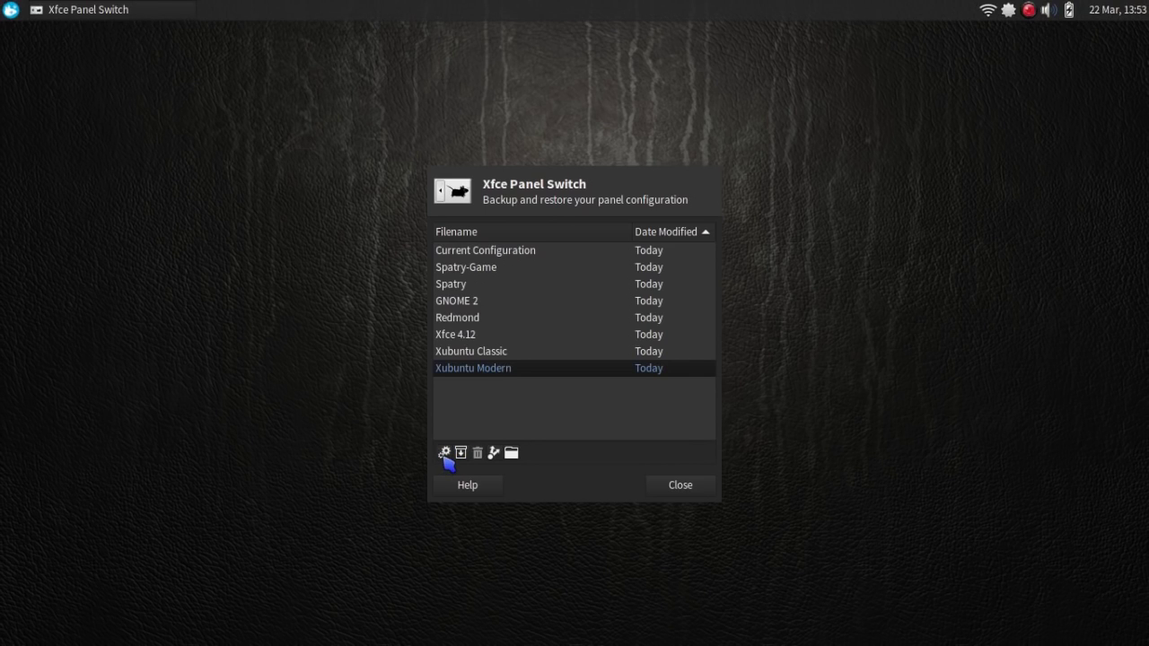
click(11, 13)
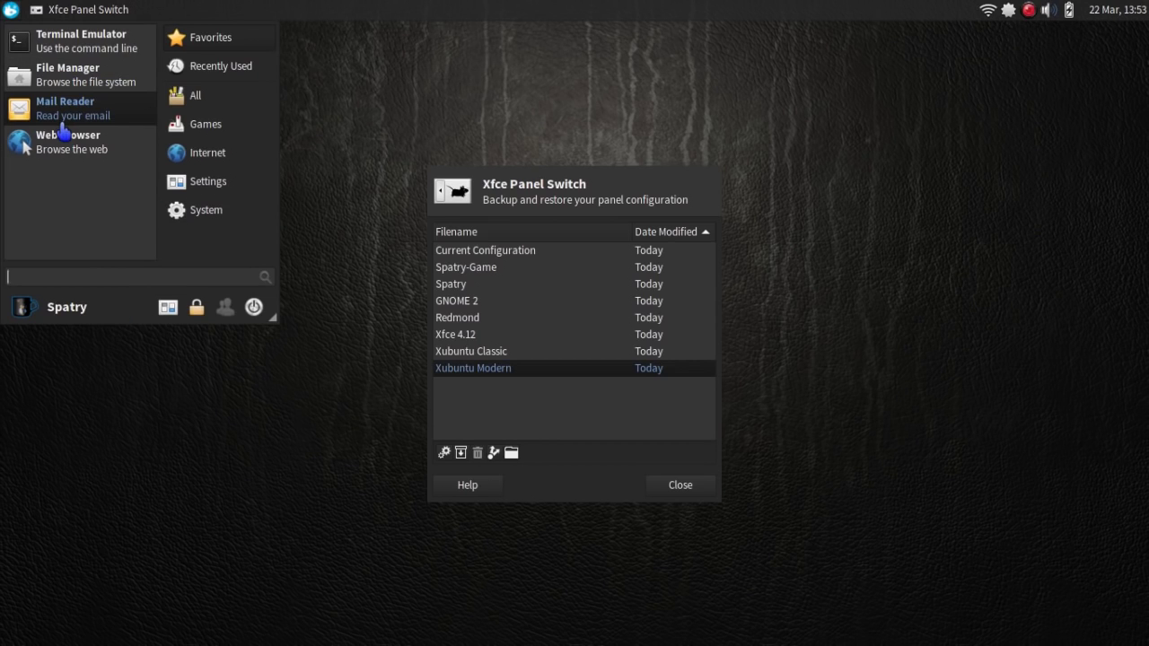
Step: Apply the Xubuntu Classic layout and check its applications menu
click(469, 359)
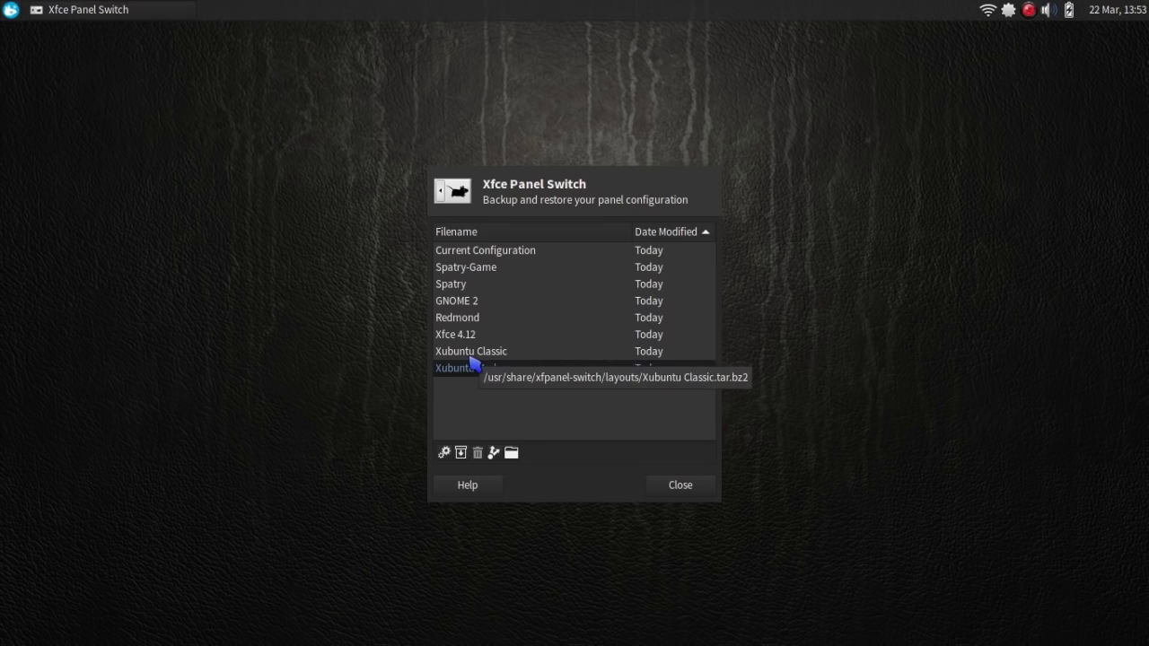
click(468, 355)
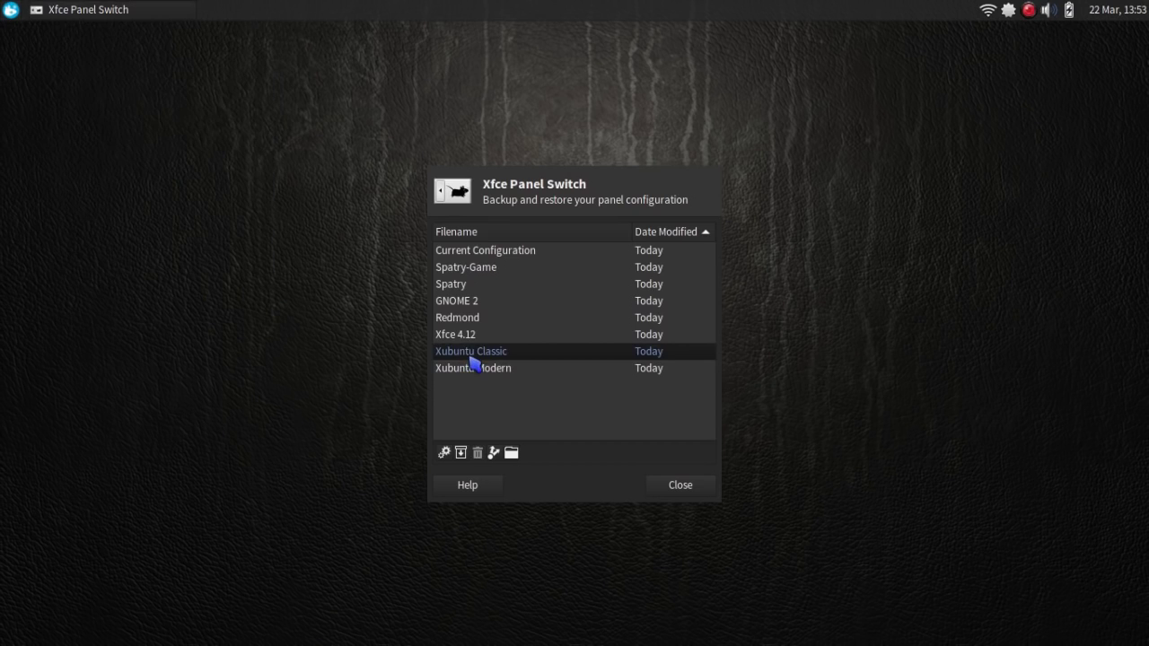
click(444, 454)
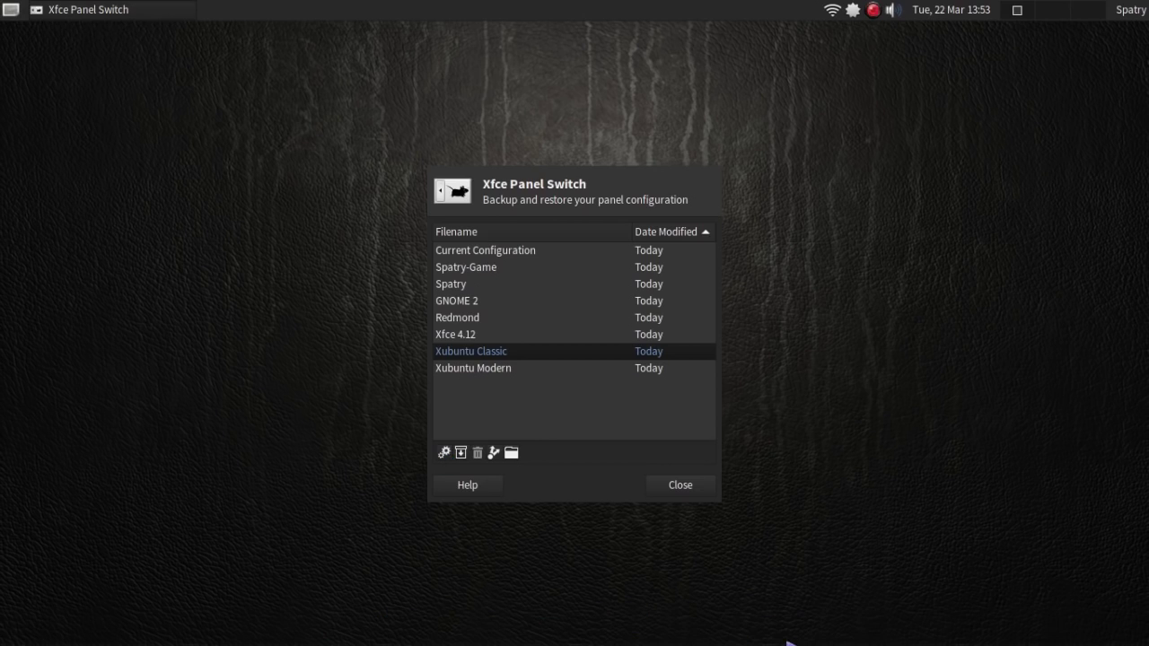
mouse_move(405, 631)
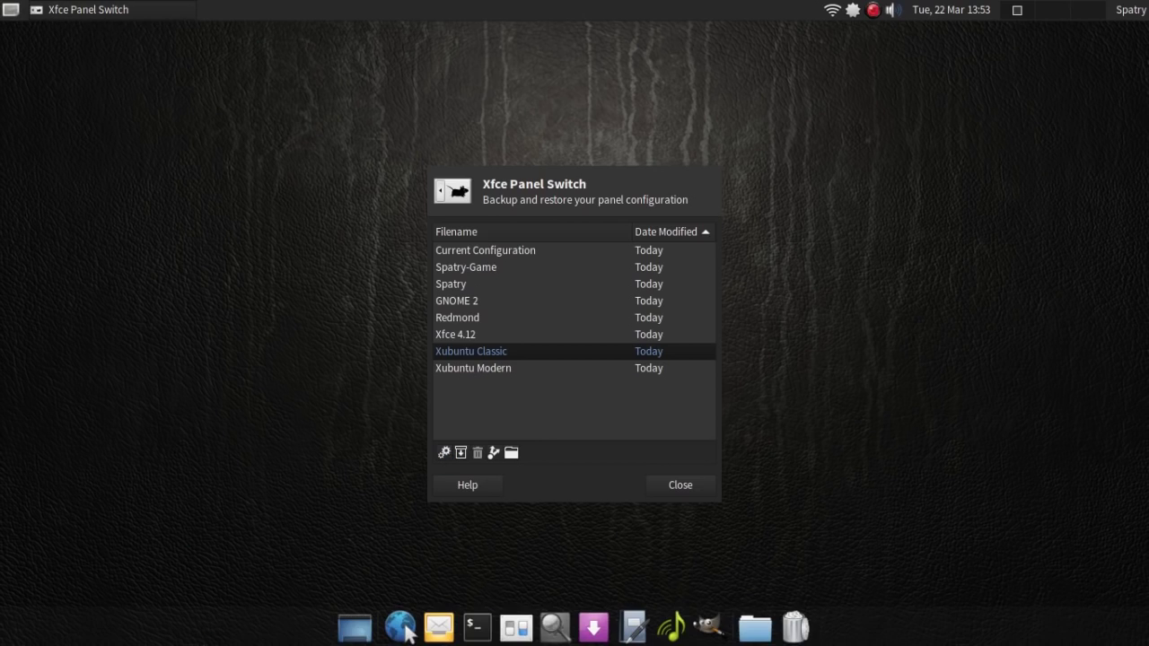
click(12, 10)
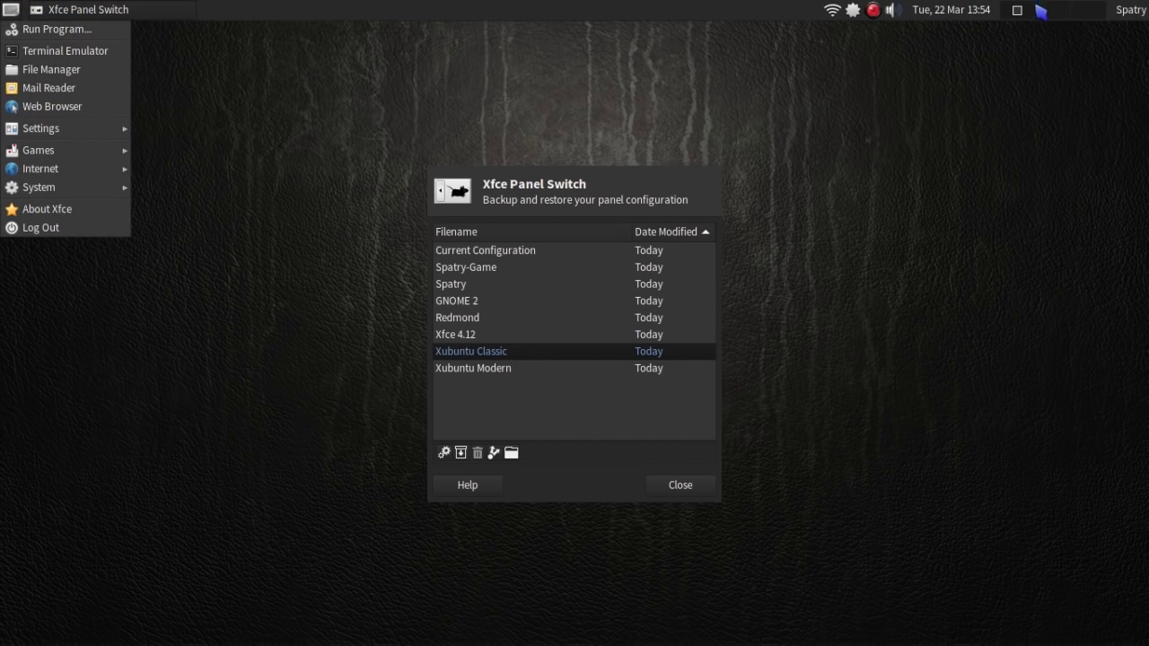
Step: Apply the Xfce 4.12 layout with its bottom launcher dock
click(455, 337)
click(455, 338)
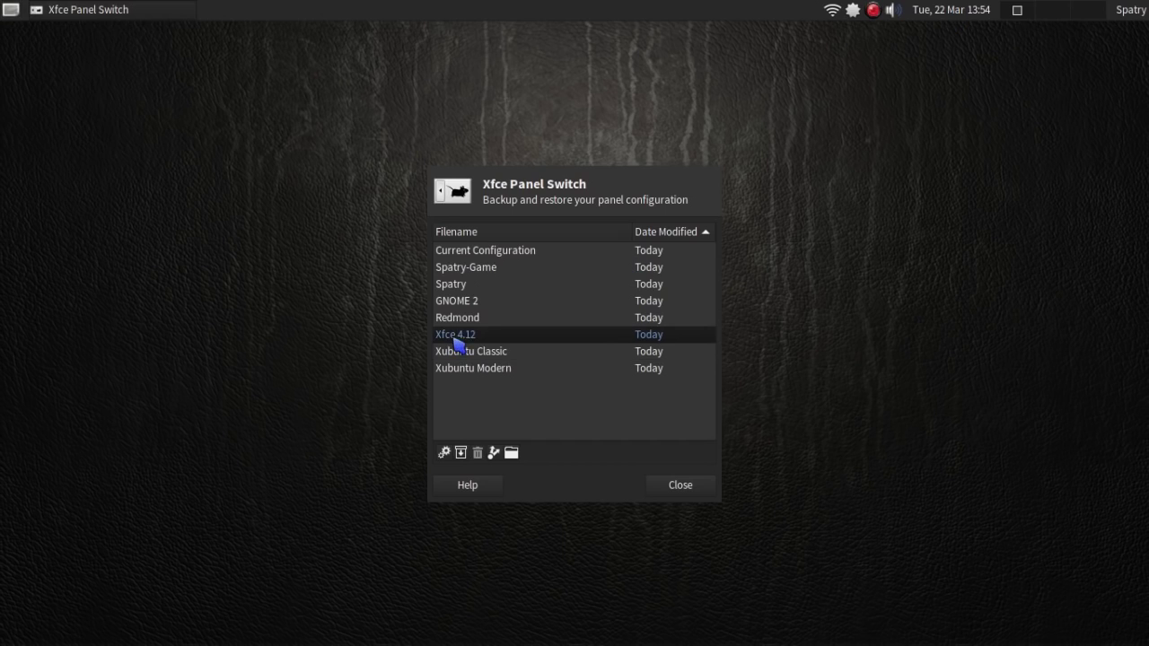
click(443, 453)
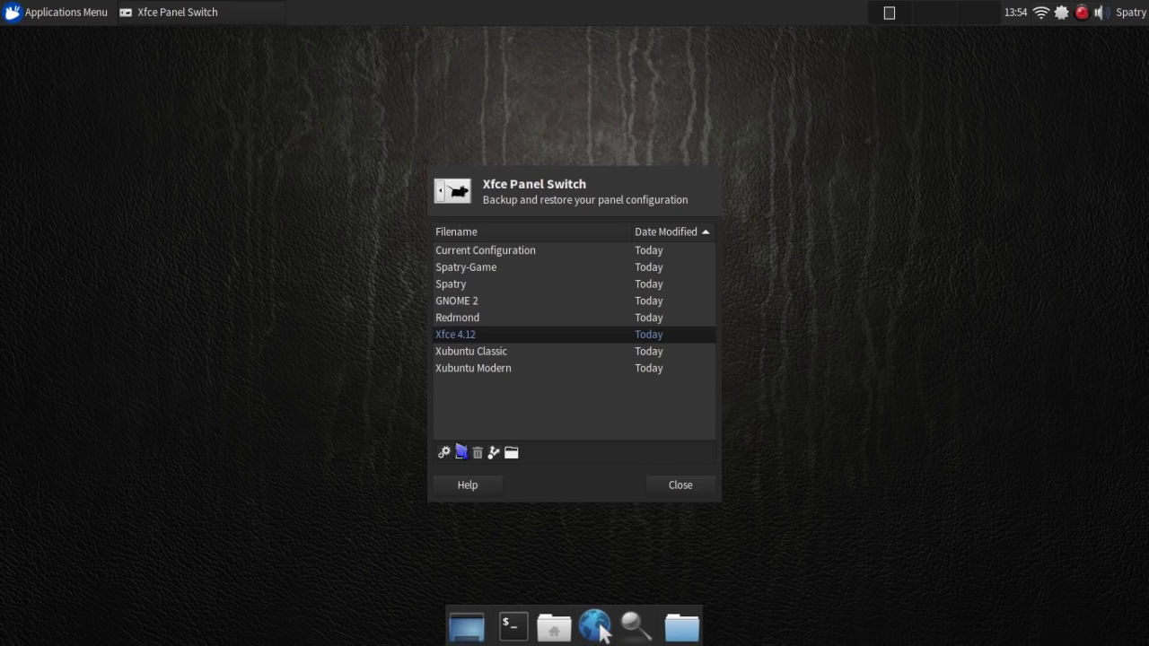
Step: Apply the Redmond layout and open its Start menu
click(470, 321)
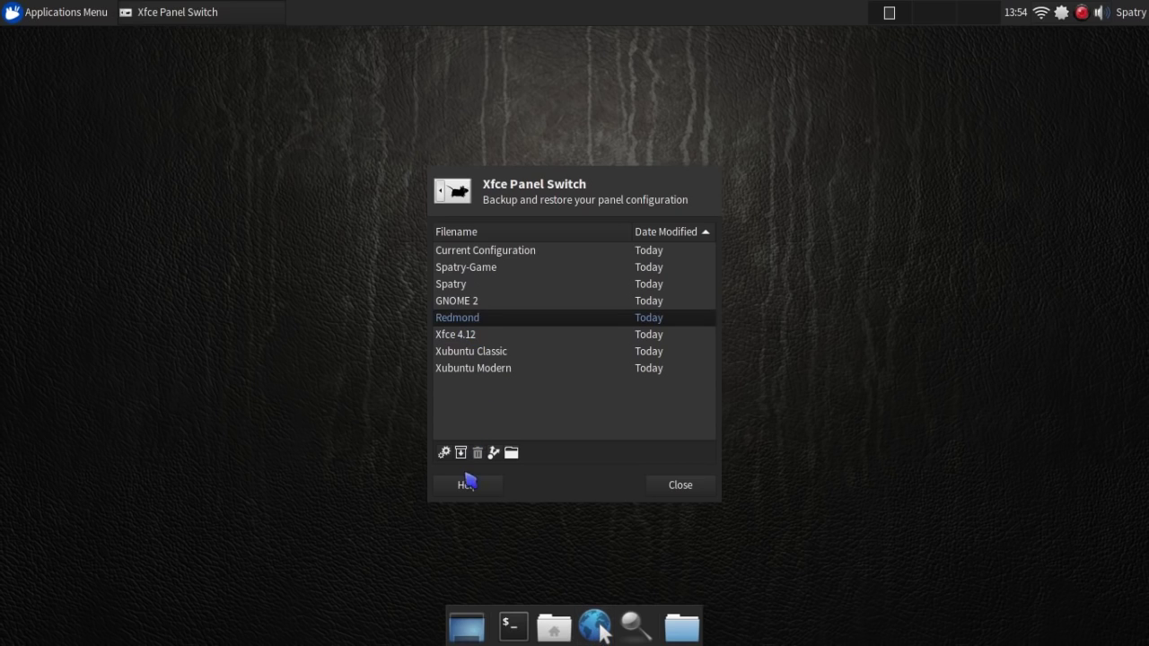
click(444, 453)
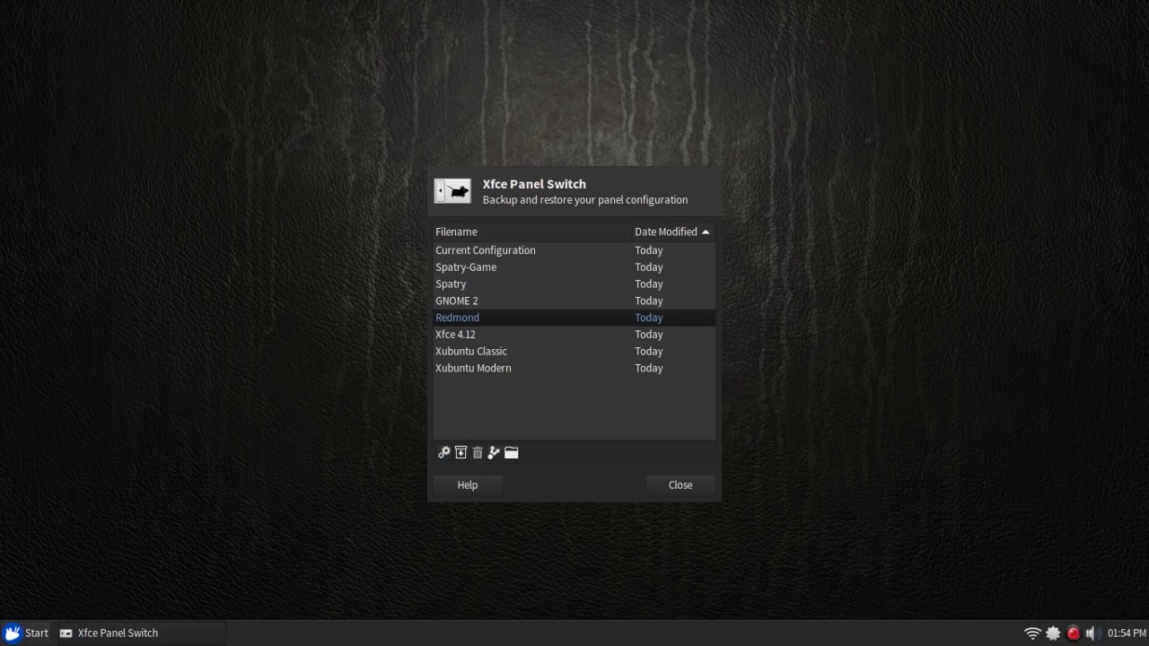
click(15, 634)
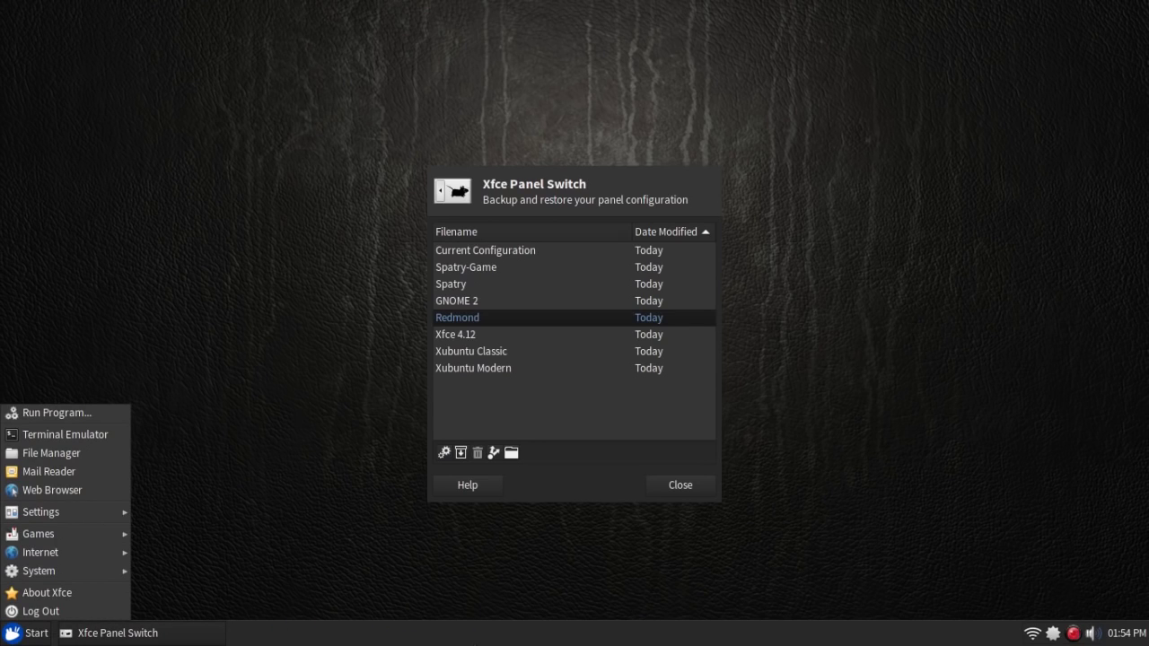
Step: Apply the GNOME 2 layout and open its Applications menu
click(468, 308)
click(467, 305)
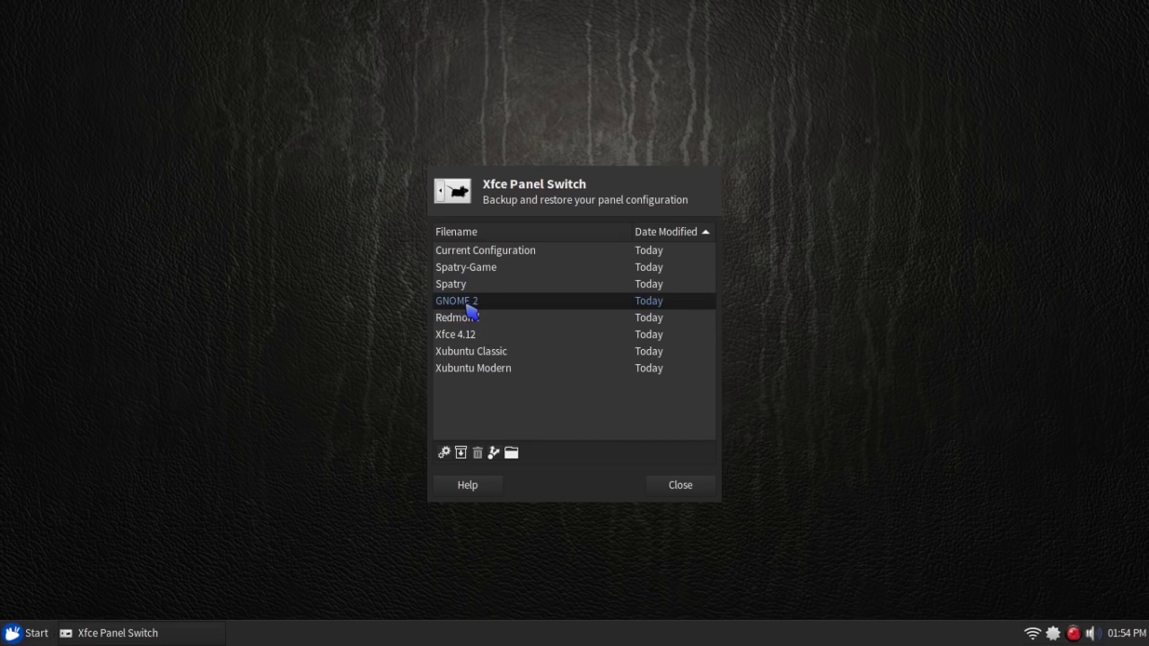
click(444, 455)
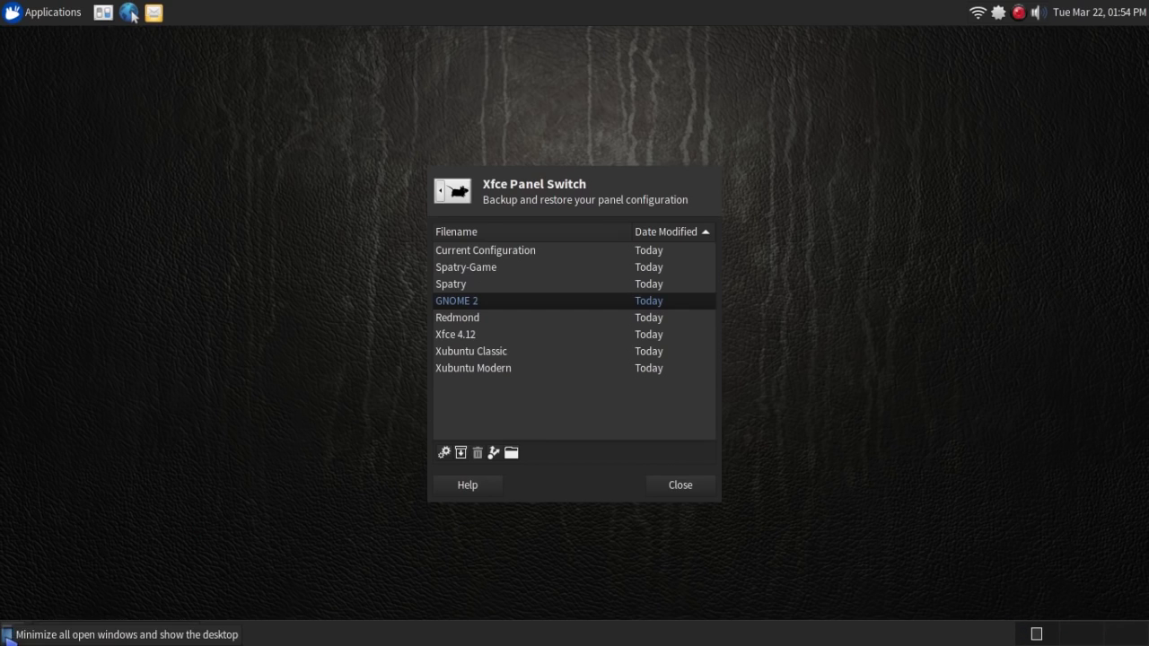
click(42, 16)
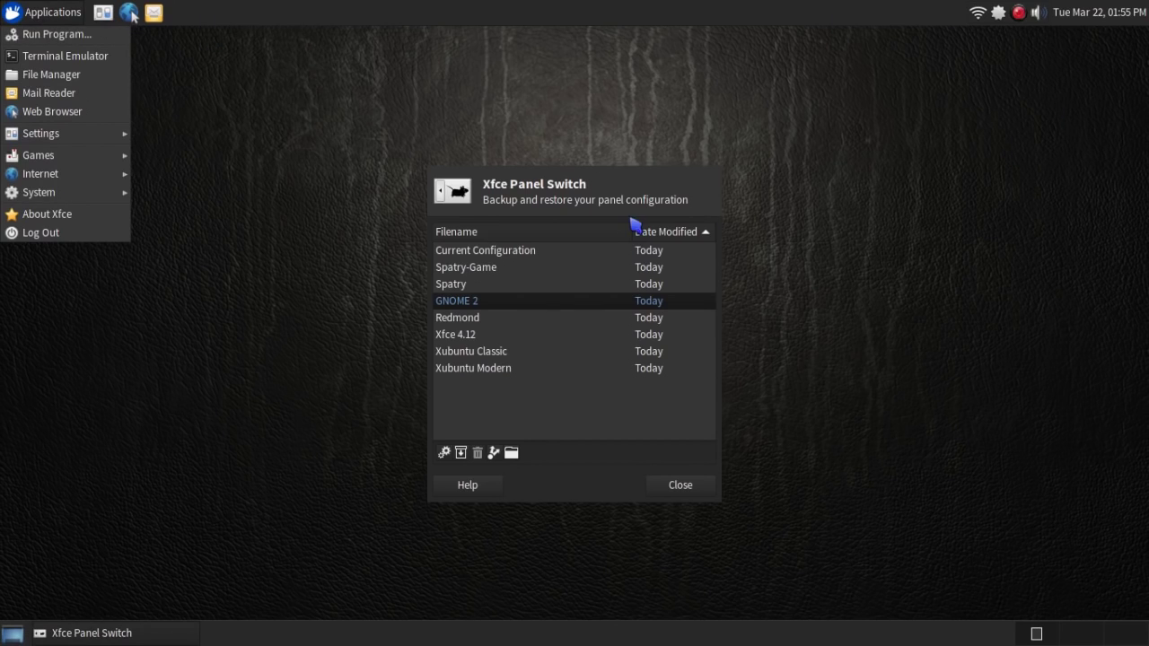
Step: Restore the saved Spatry layout and check its menu favourites like BleachBit and VMware
click(449, 295)
click(449, 285)
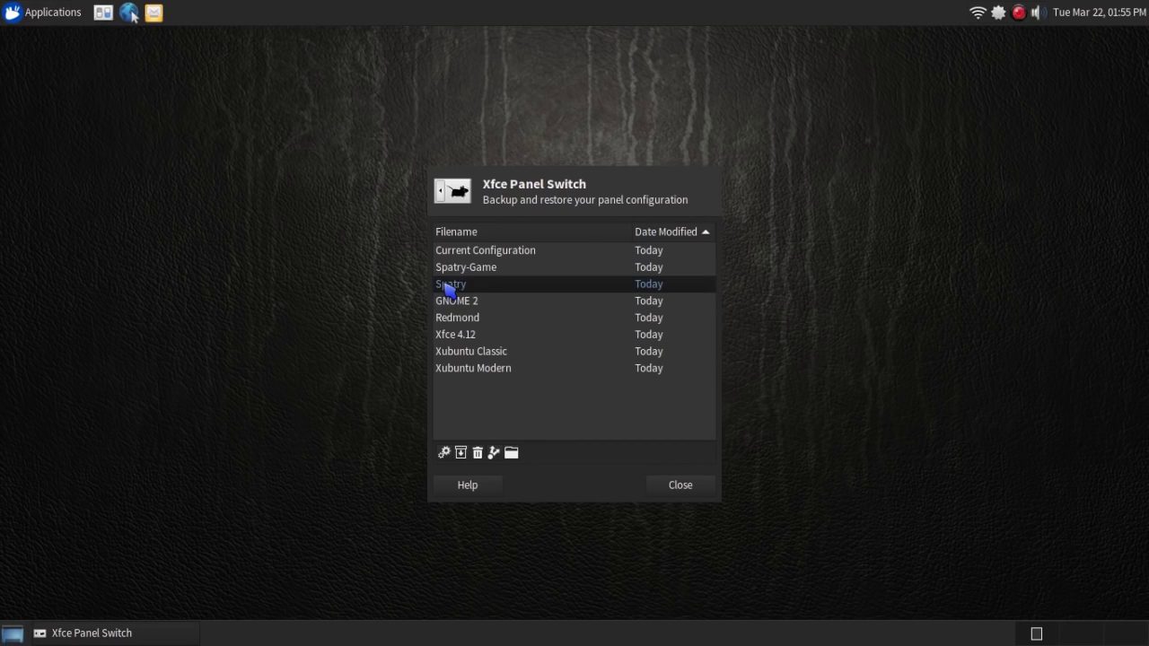
click(444, 454)
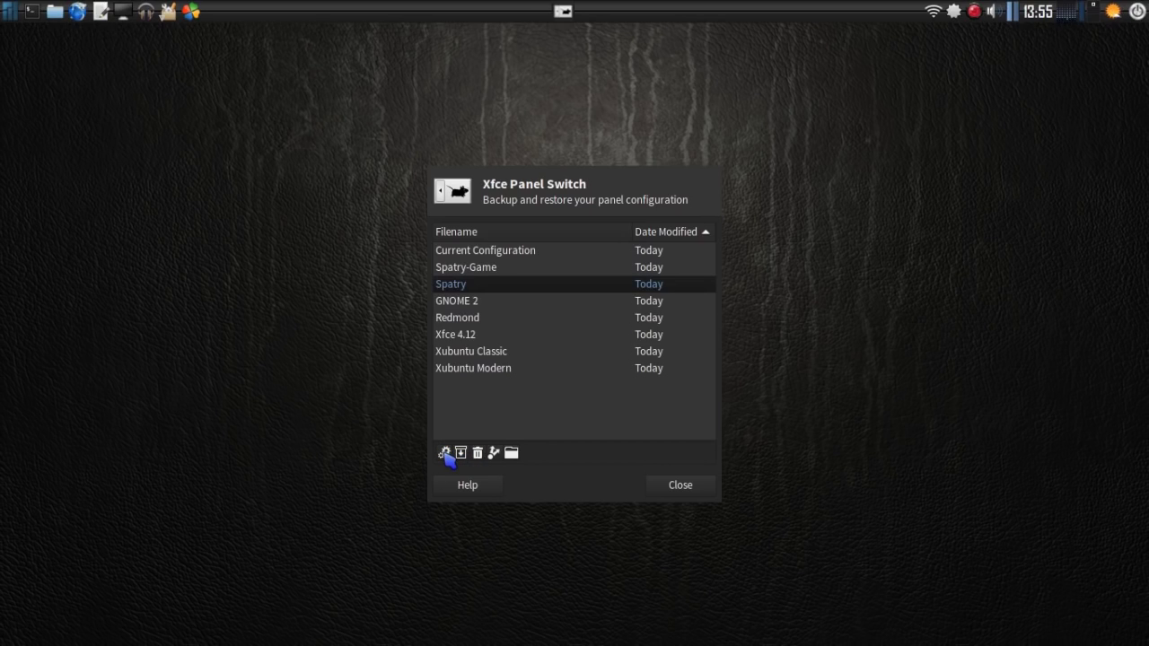
click(9, 13)
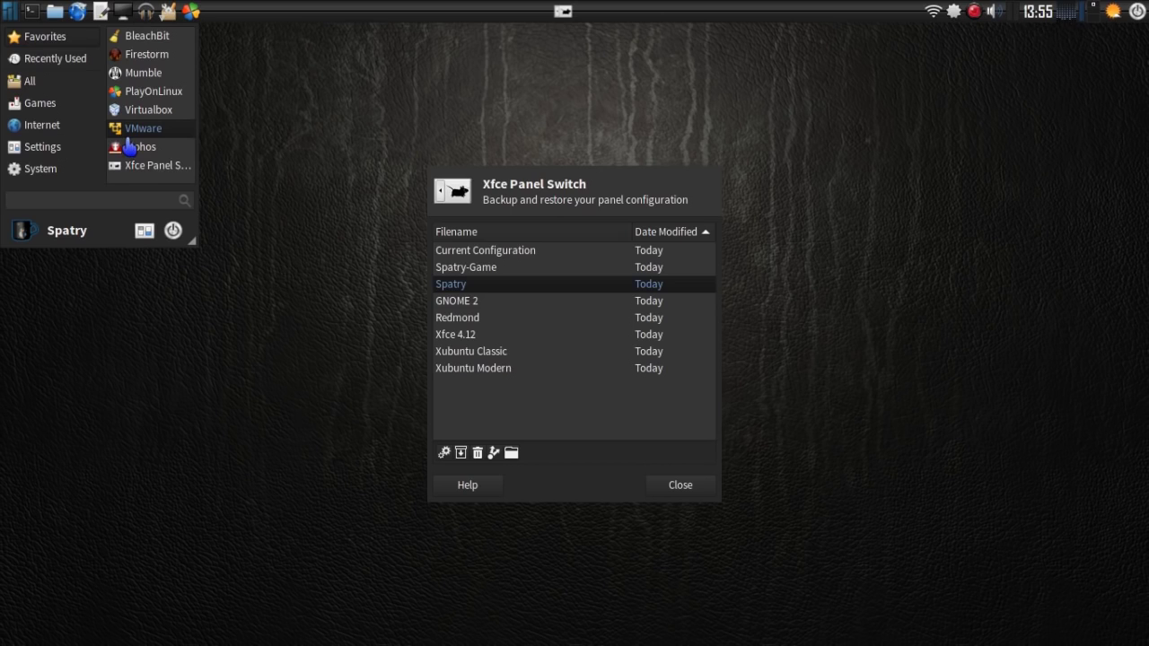
Step: Apply Spatry-Game, adding a bottom dock of game launchers such as Steam
click(466, 273)
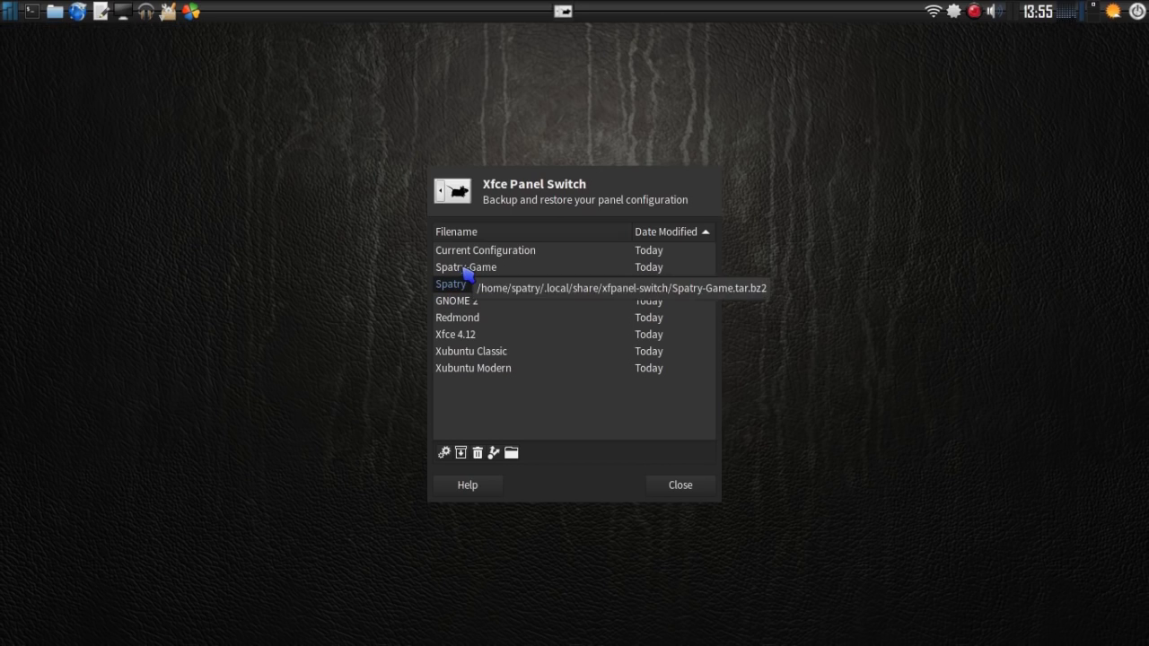
click(466, 270)
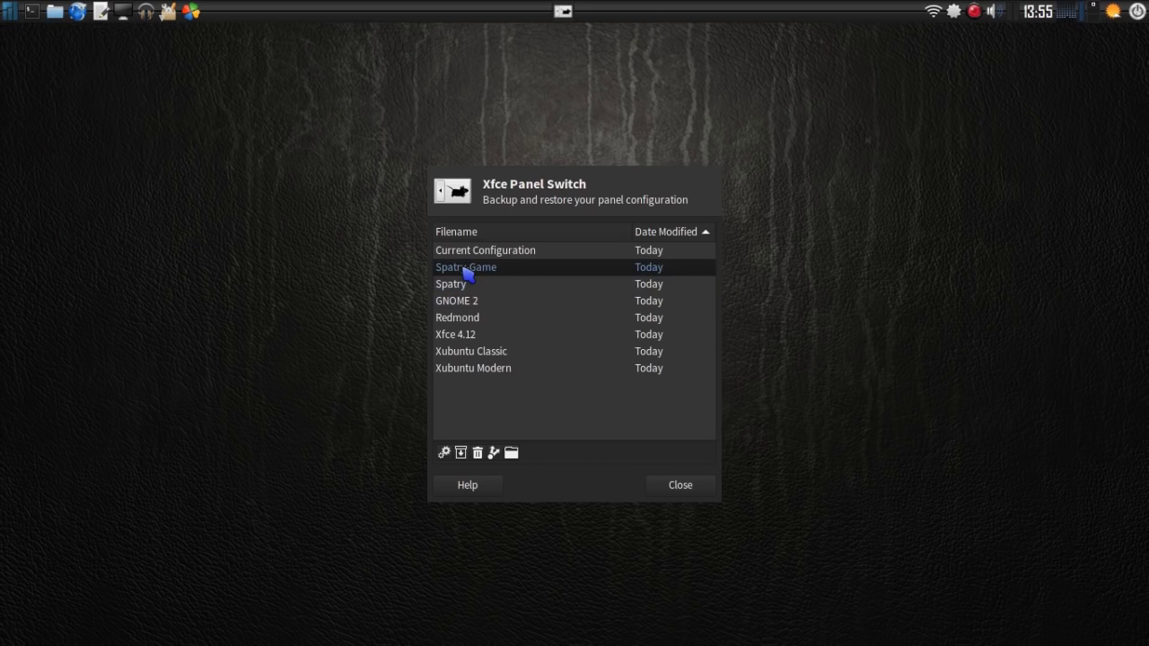
click(443, 454)
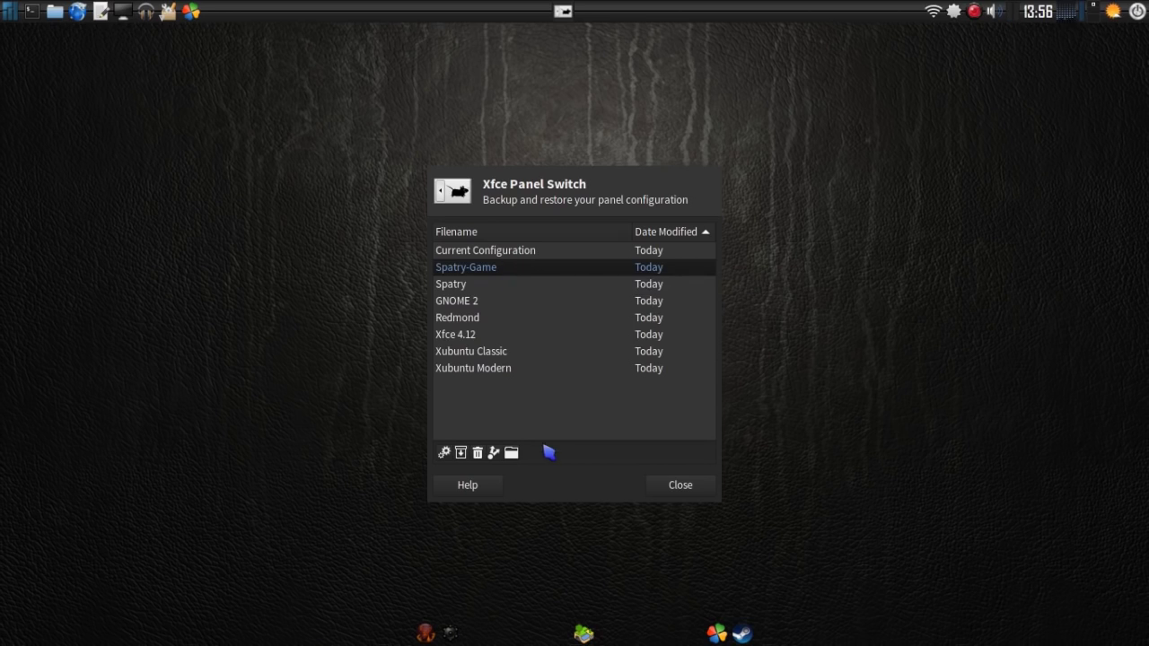
click(490, 251)
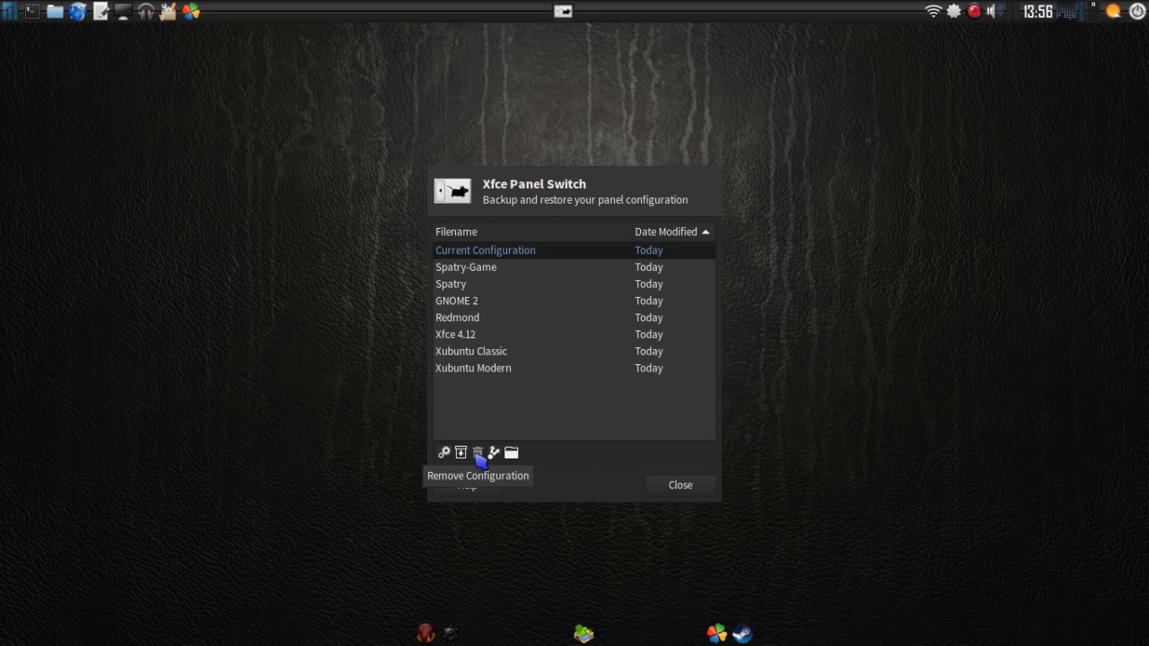
click(460, 287)
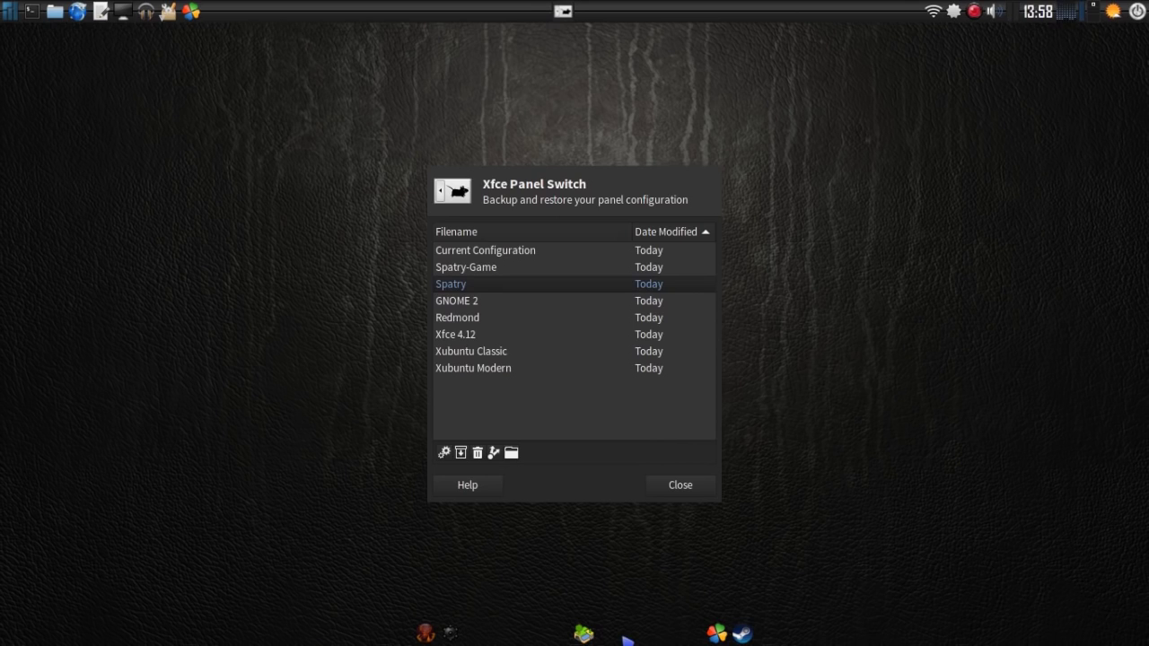
Step: Open the bottom panel's Panel Preferences, uncheck Lock panel, and view the Appearance tab
right_click(626, 640)
mouse_move(626, 635)
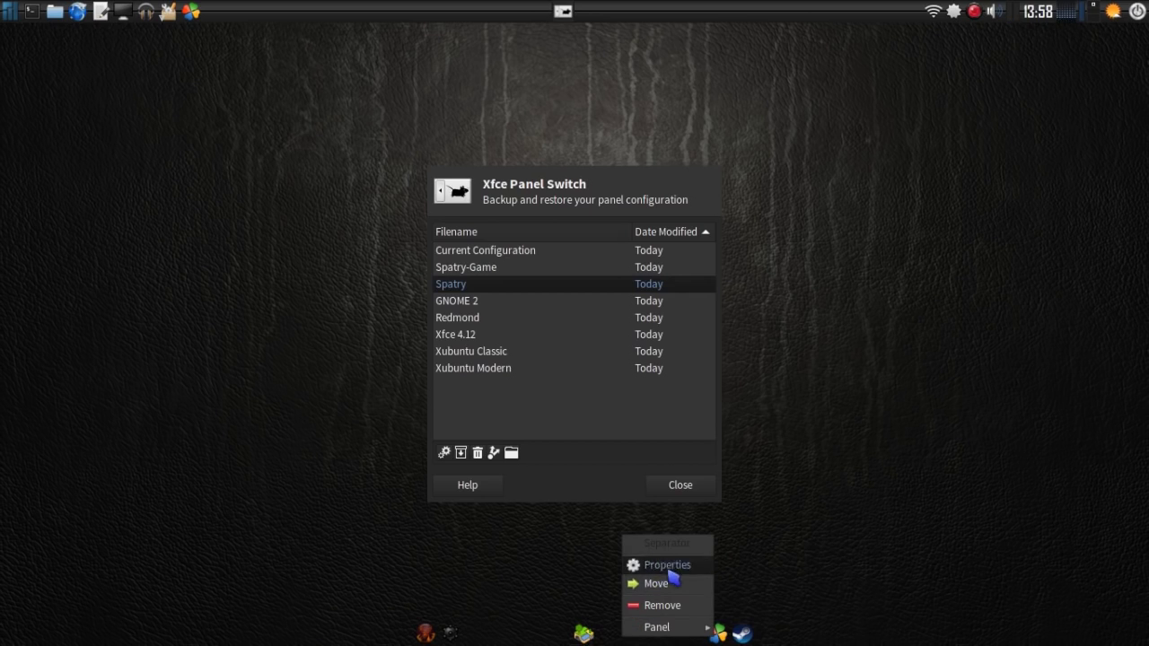
mouse_move(678, 631)
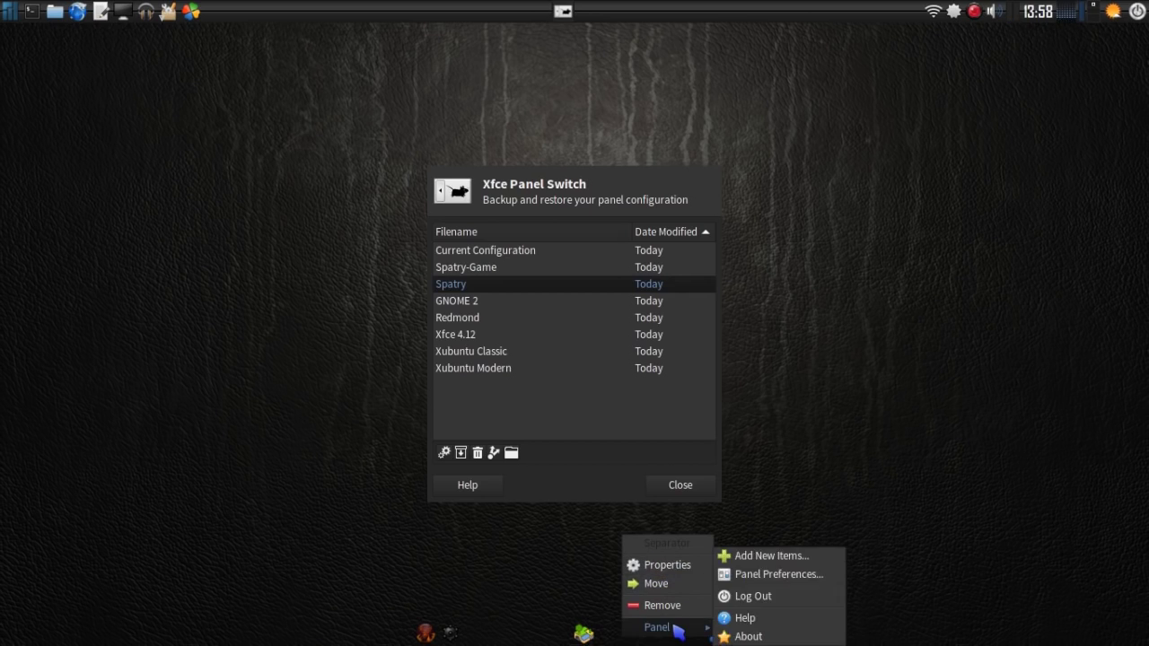
click(778, 576)
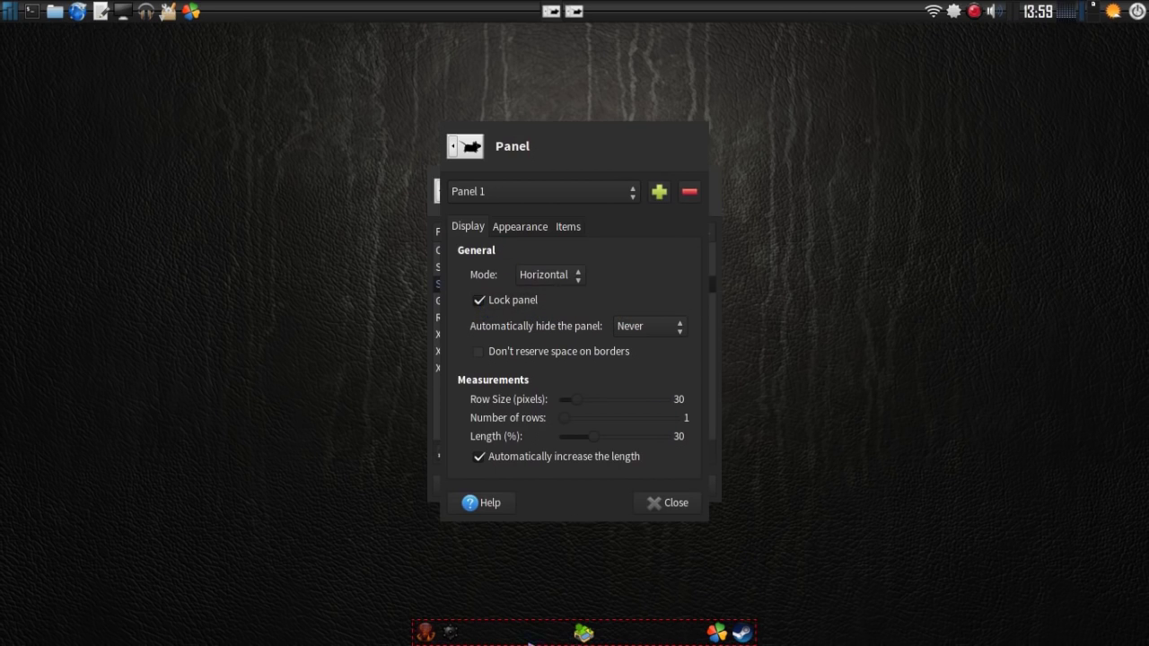
click(479, 302)
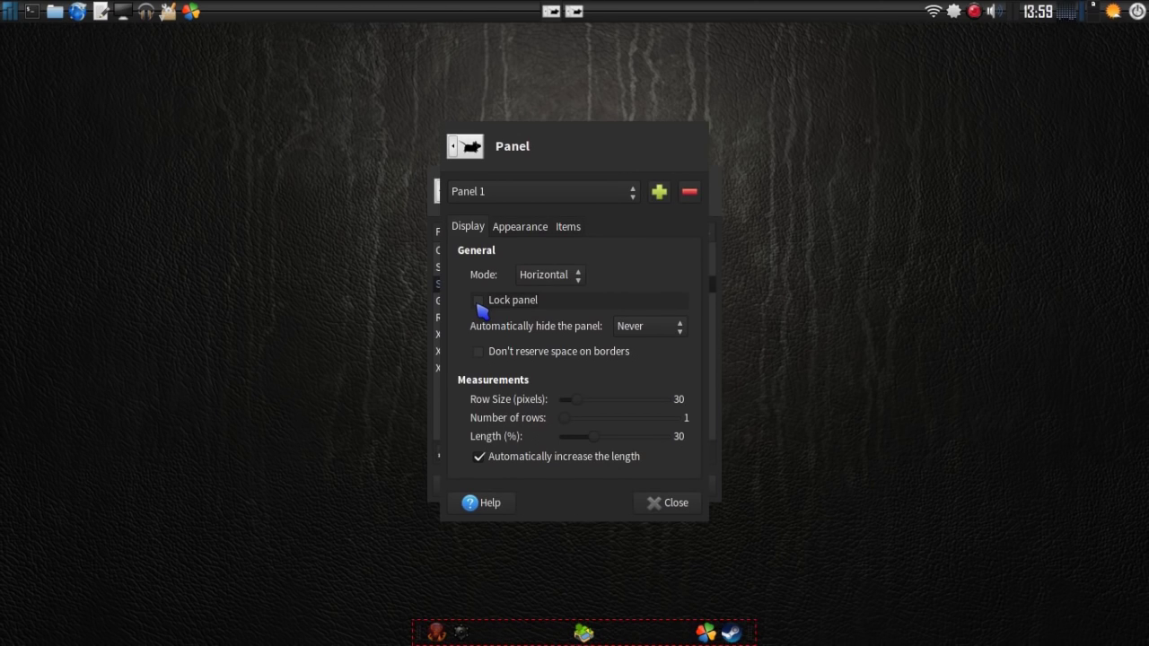
click(513, 230)
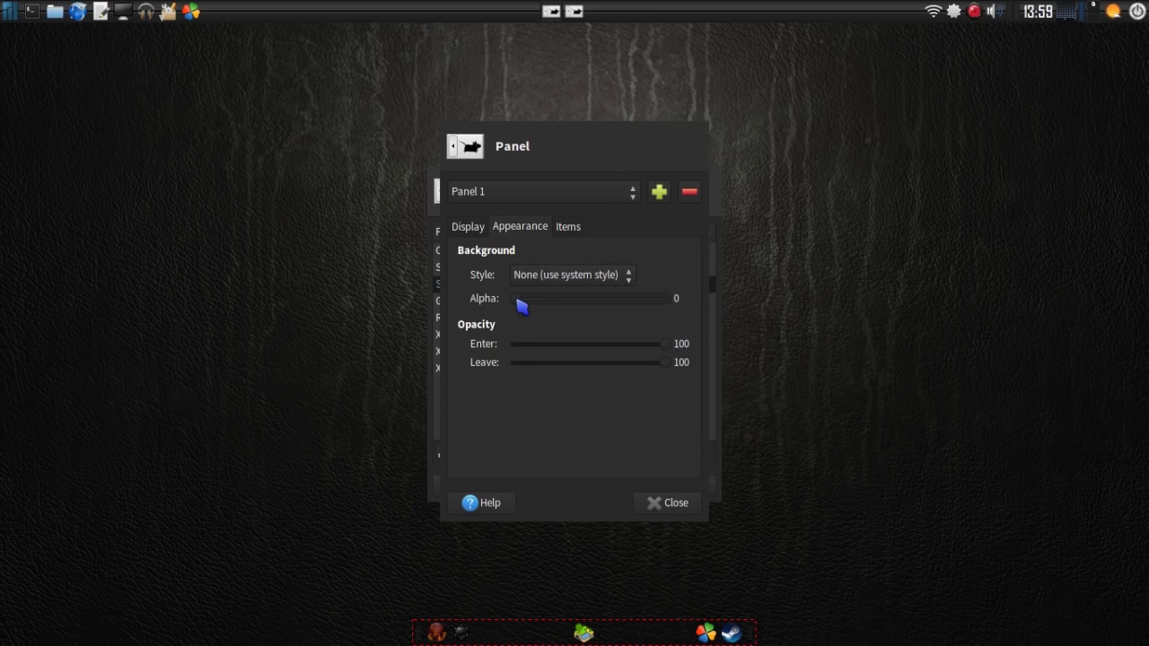
Step: Try the Alpha, Leave and Enter opacity sliders, reset Alpha to 0, and show the Items list
drag(518, 301, 564, 318)
drag(560, 297, 464, 341)
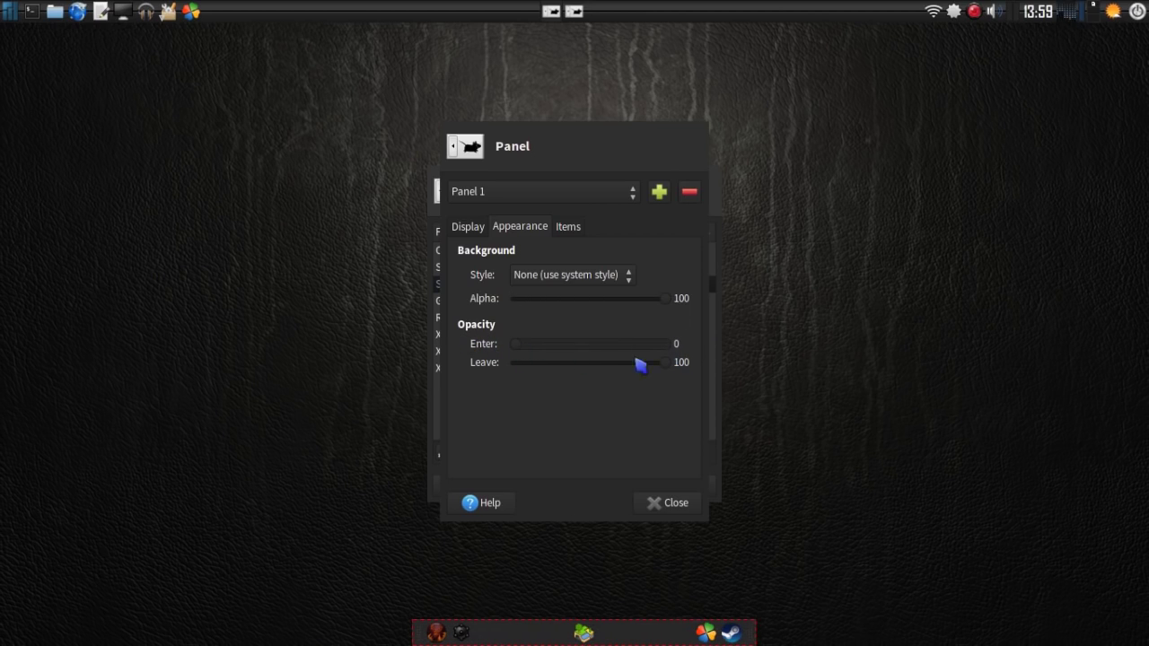
drag(669, 366, 726, 377)
drag(519, 348, 728, 351)
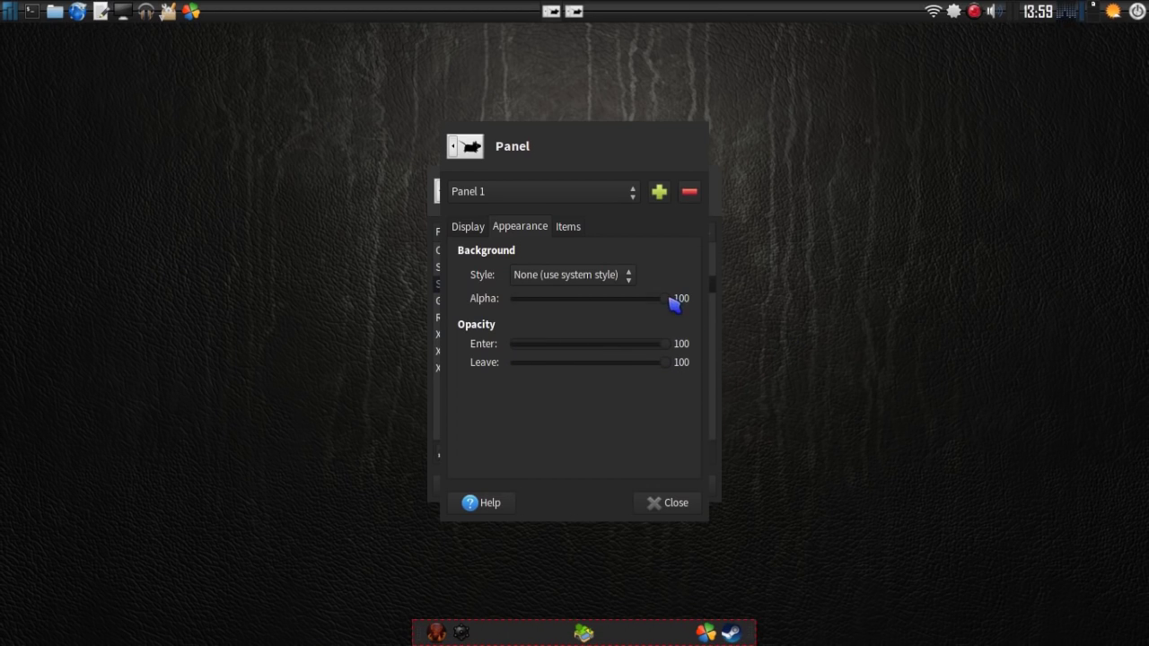
drag(674, 299, 457, 310)
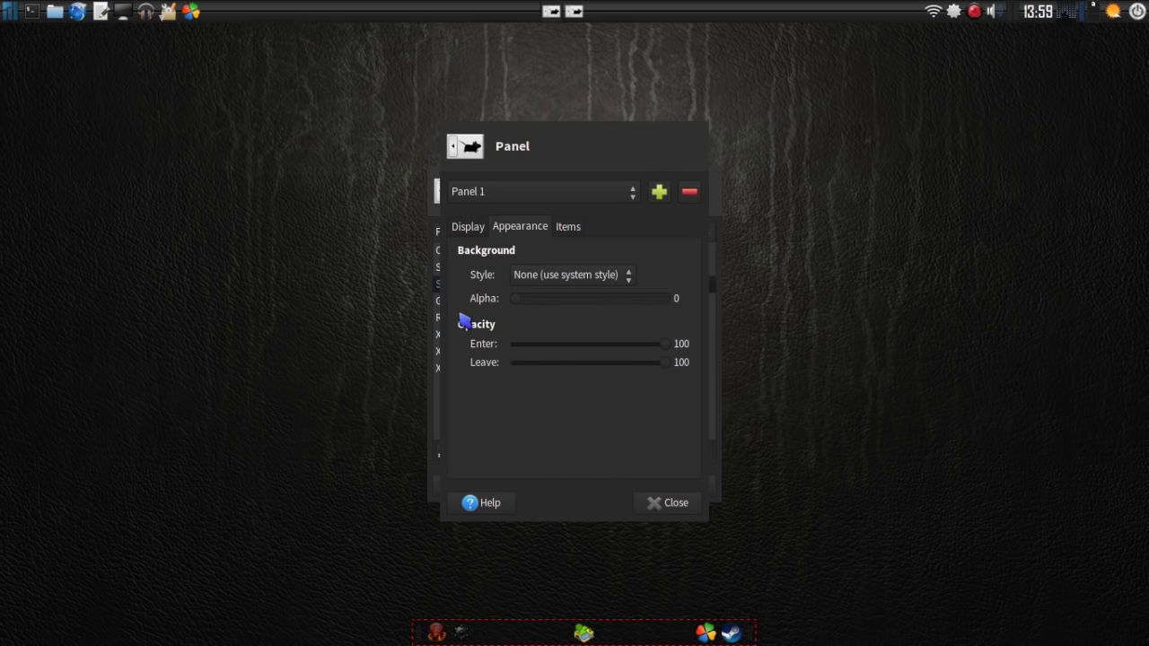
click(567, 229)
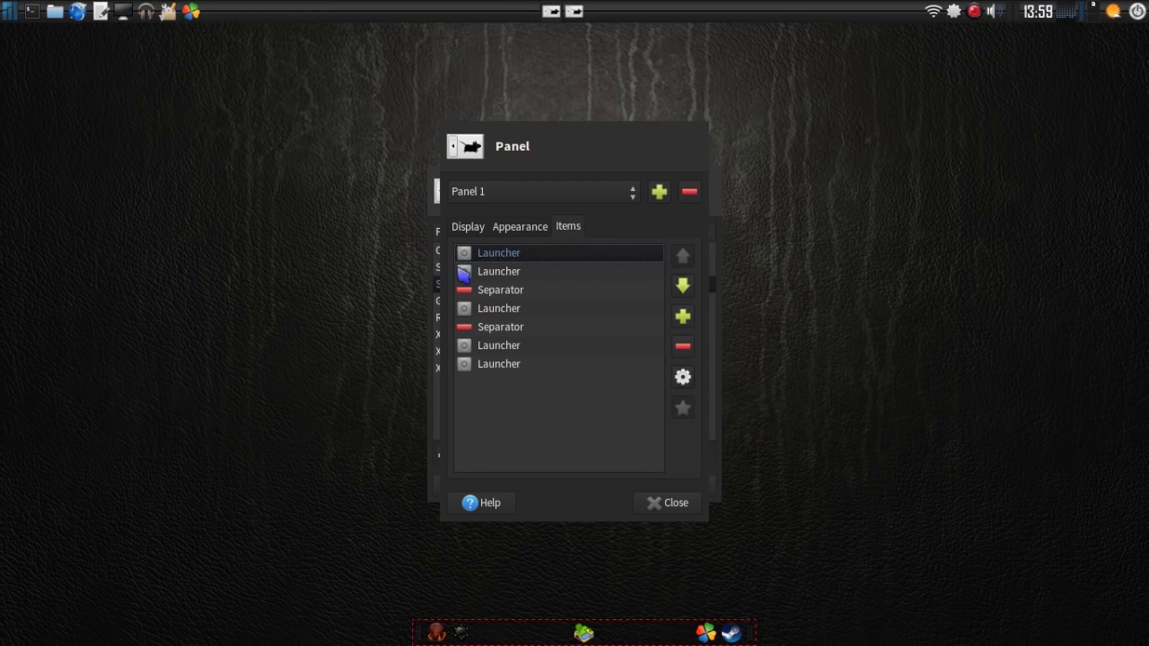
click(498, 292)
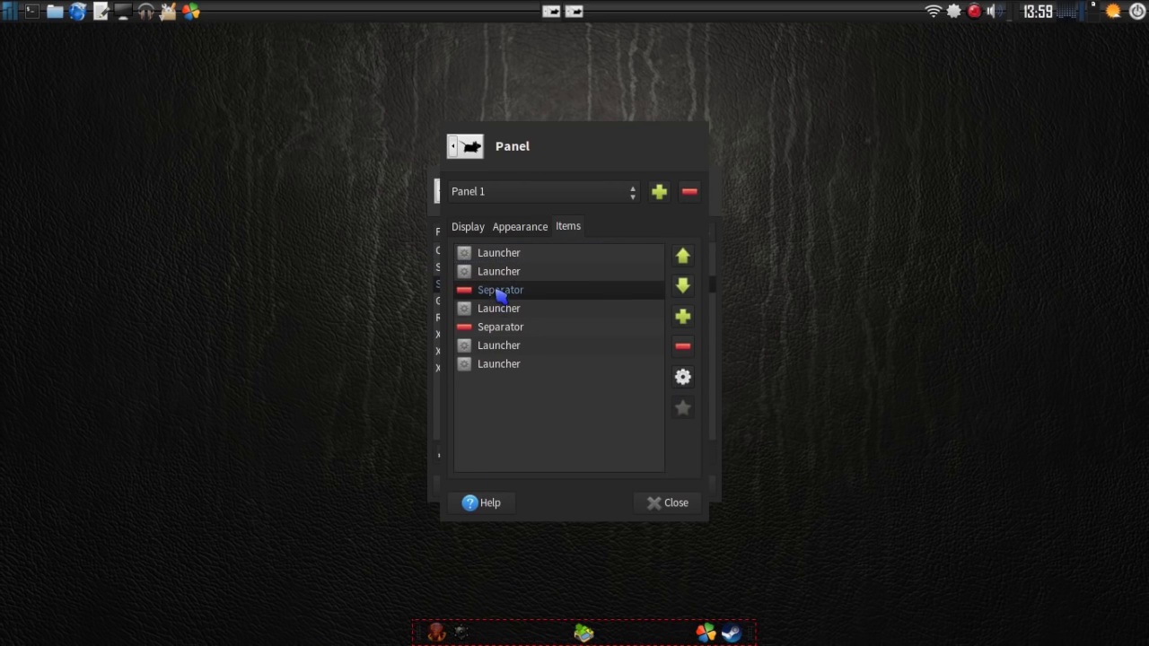
click(685, 377)
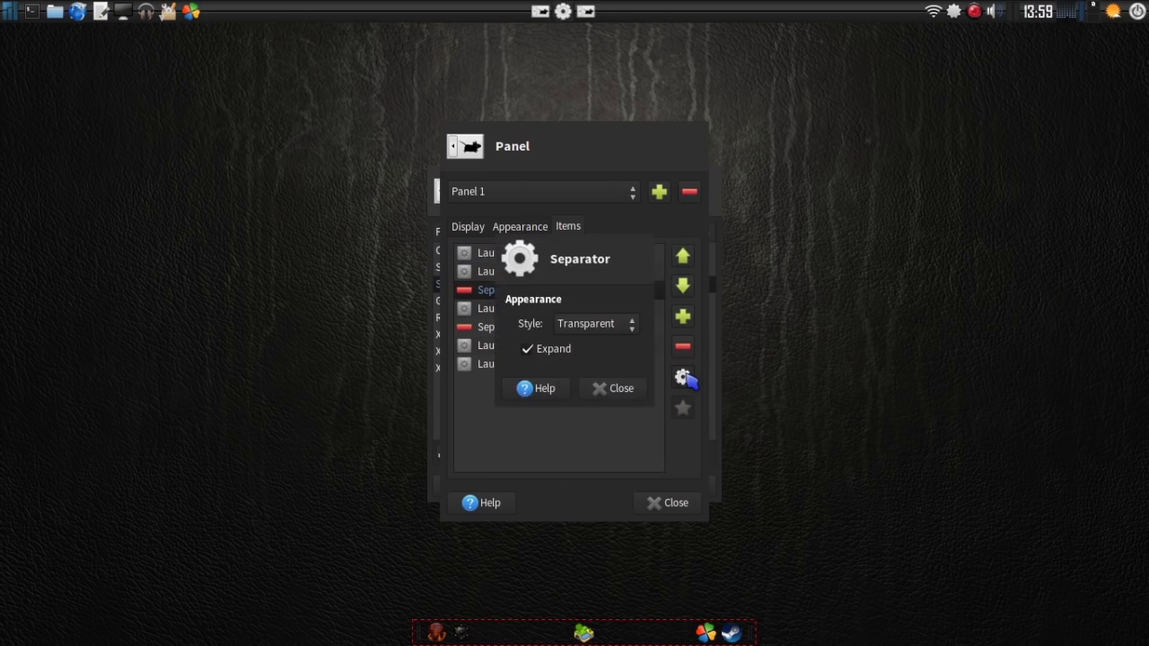
click(527, 351)
click(527, 351)
click(527, 351)
click(527, 351)
click(527, 351)
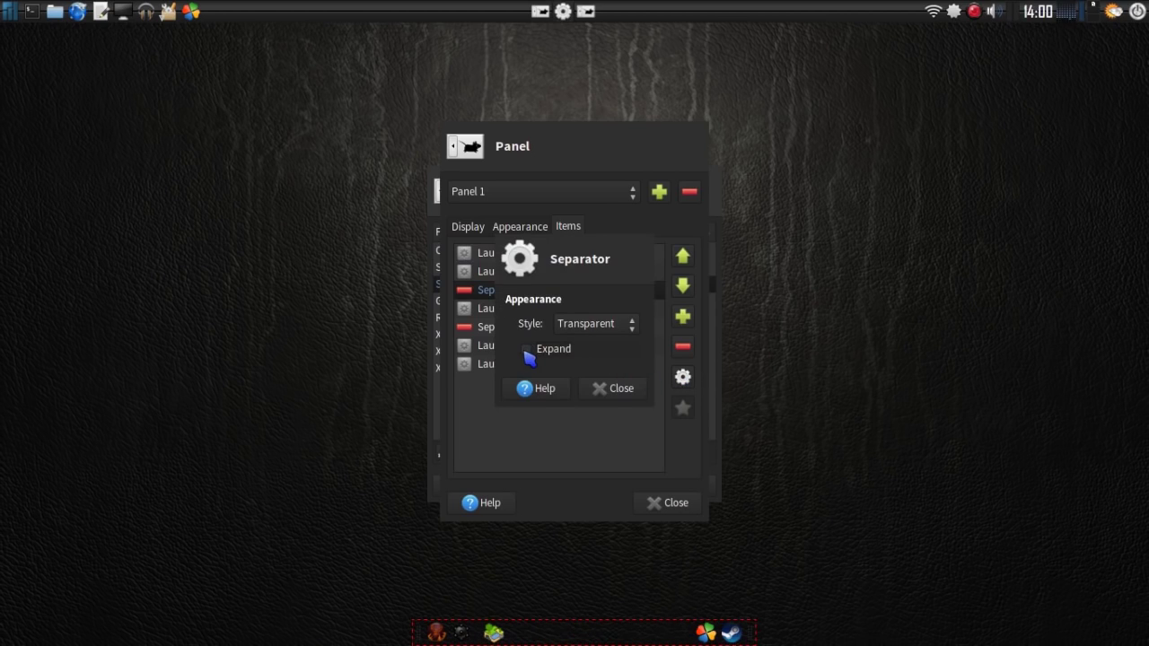
click(527, 351)
click(527, 351)
click(528, 351)
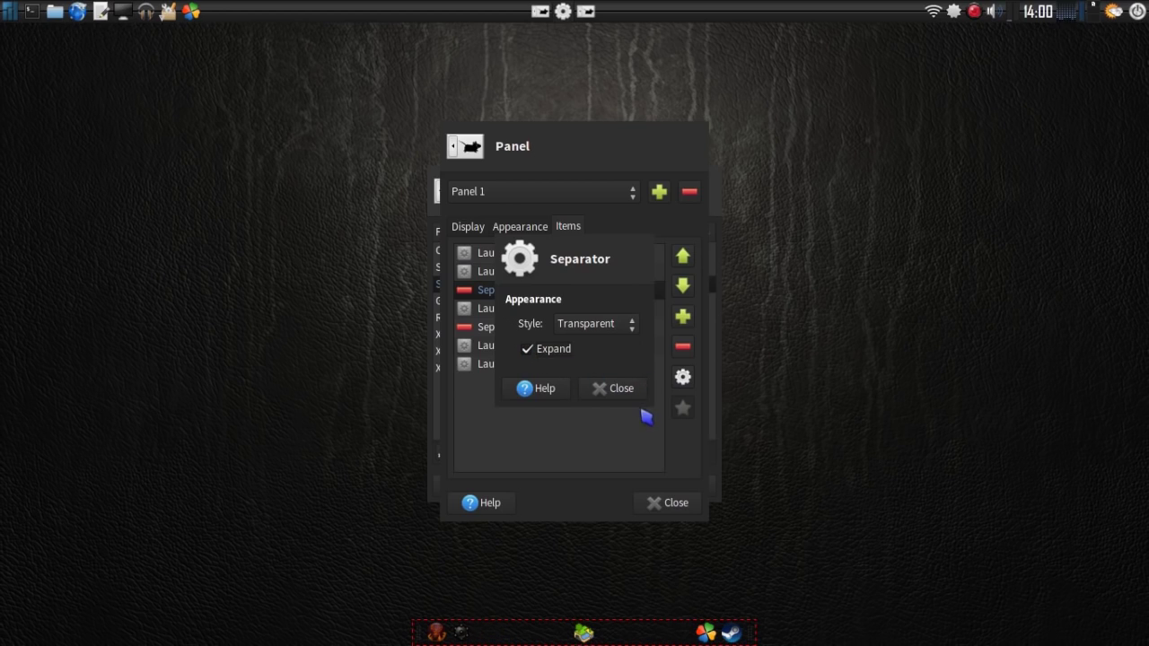
click(621, 390)
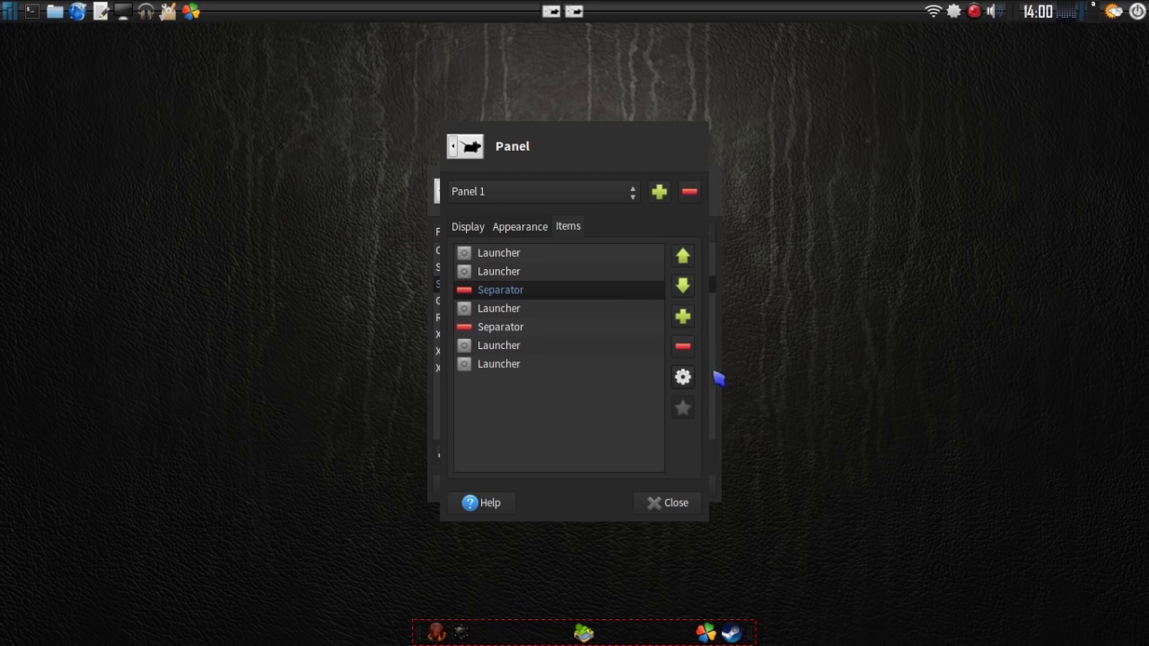
click(683, 318)
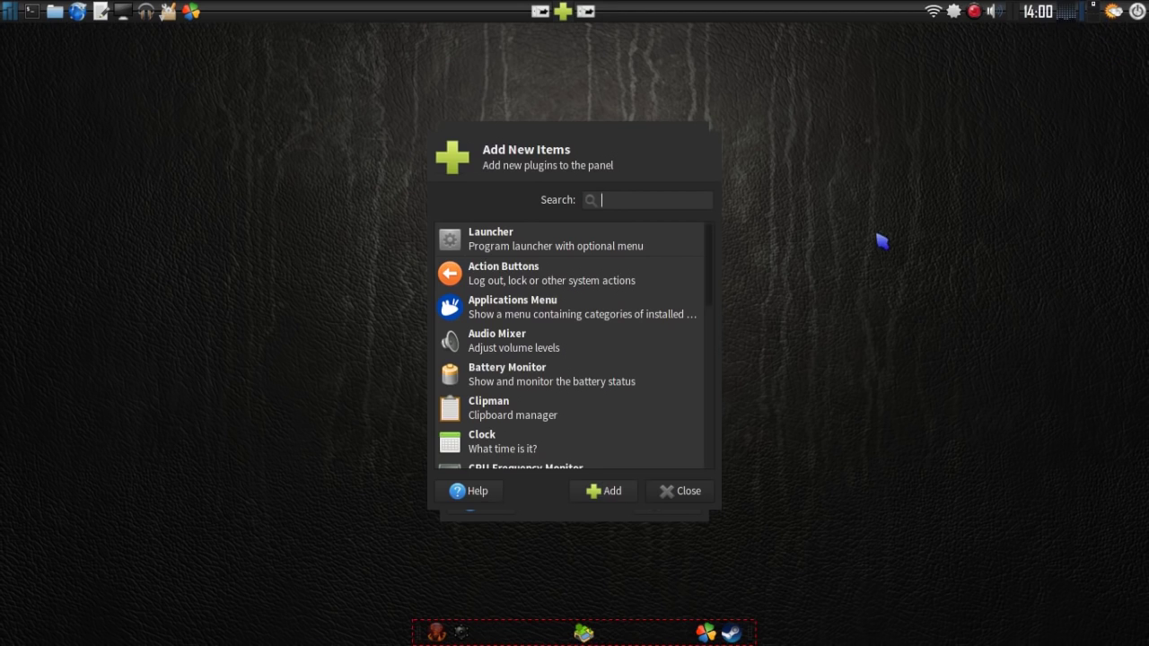
scroll(714, 283, down, 3)
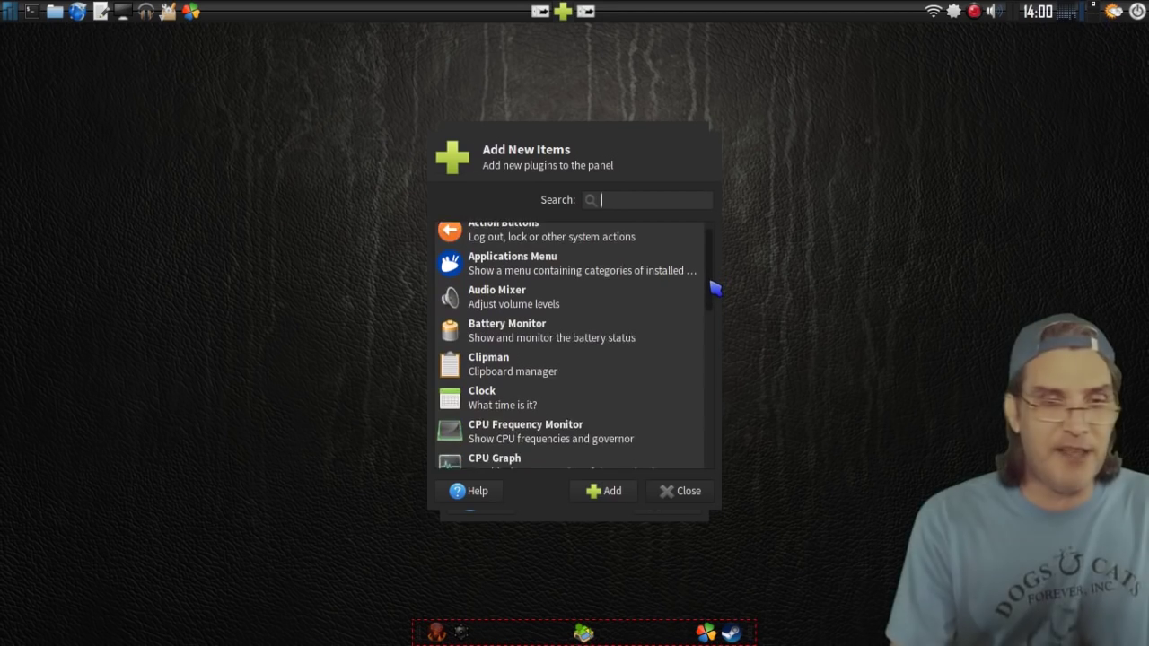
scroll(712, 306, down, 3)
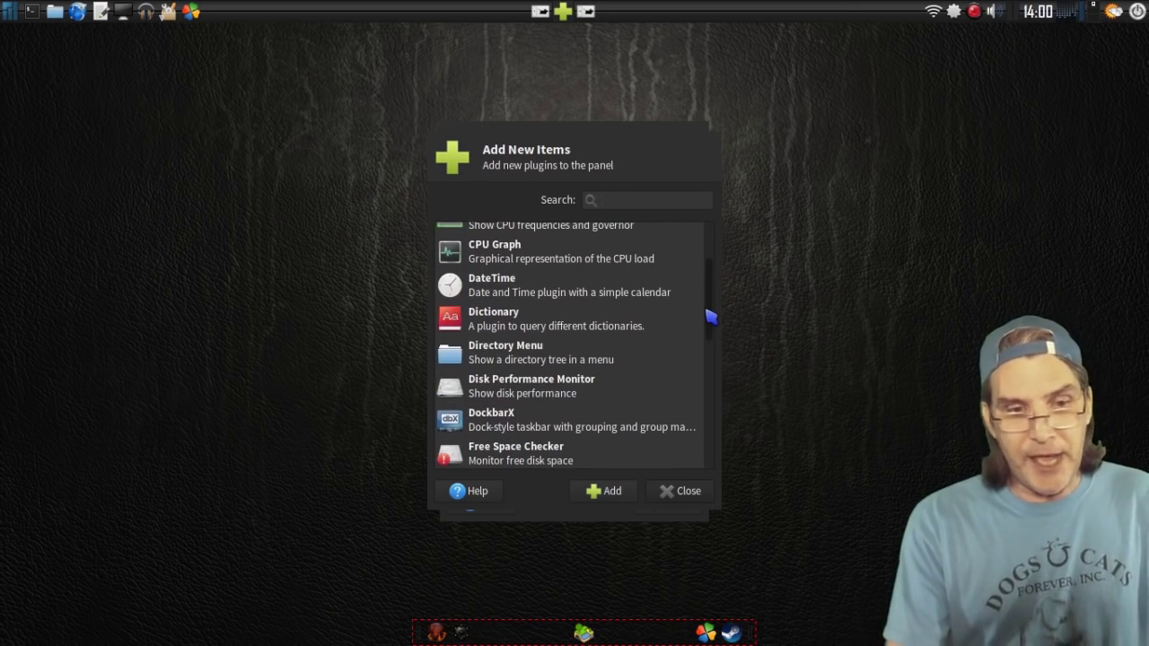
scroll(710, 317, down, 1)
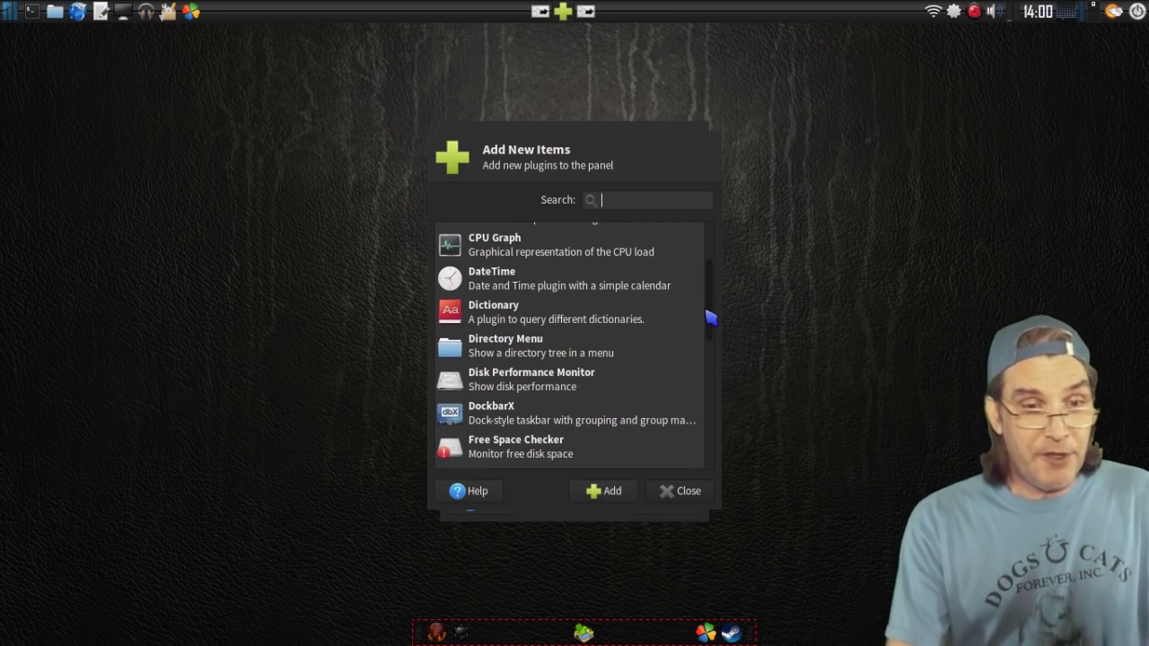
drag(710, 316, 709, 389)
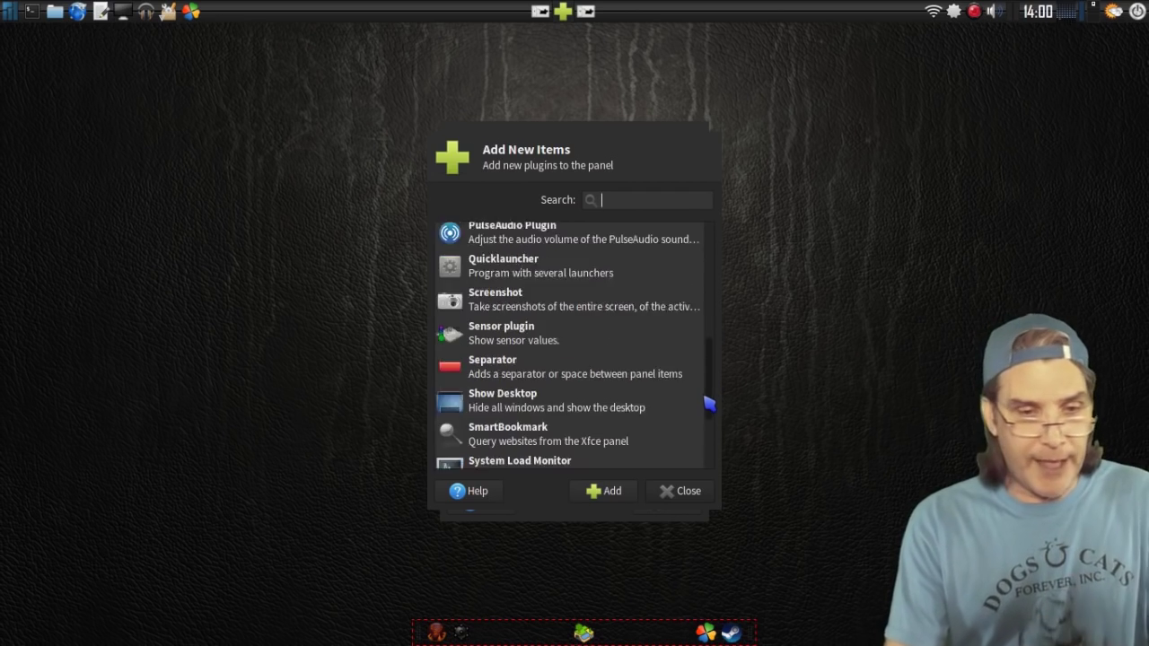
scroll(709, 406, down, 2)
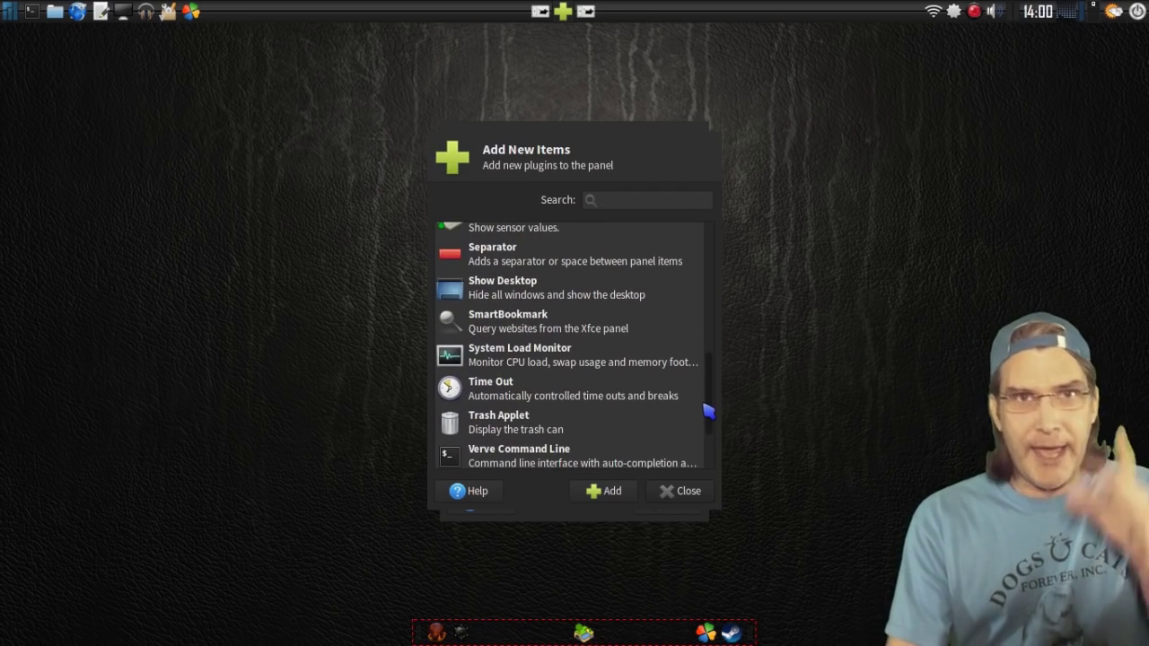
scroll(706, 438, down, 5)
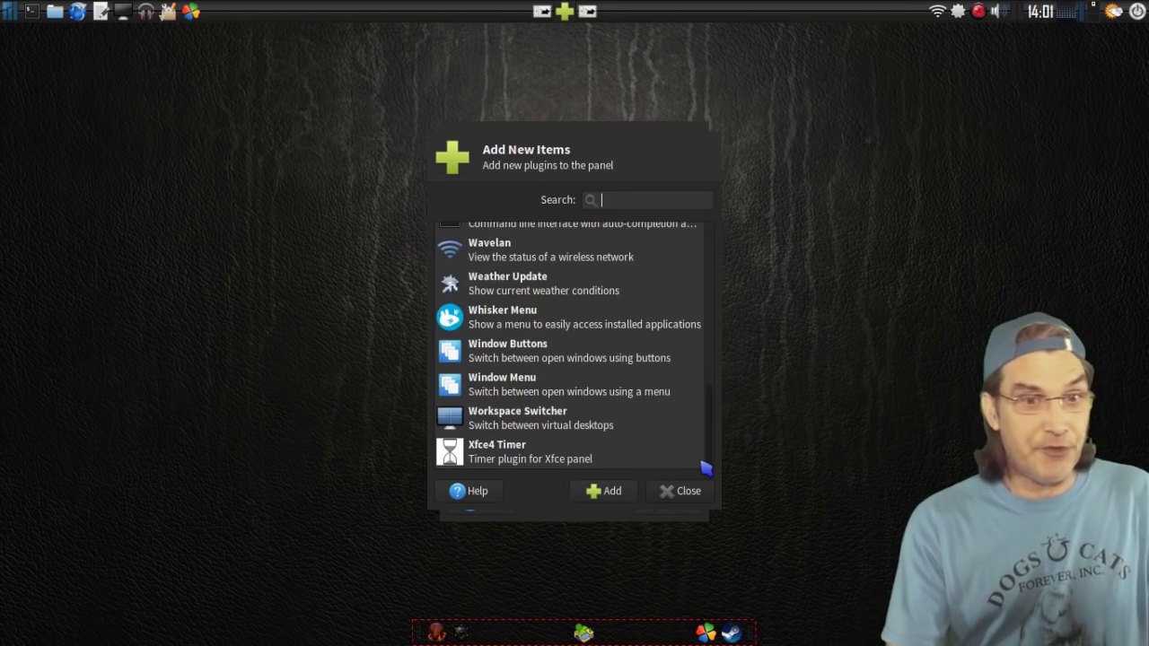
Step: Close the addable plugins list and the Panel preferences window
click(692, 494)
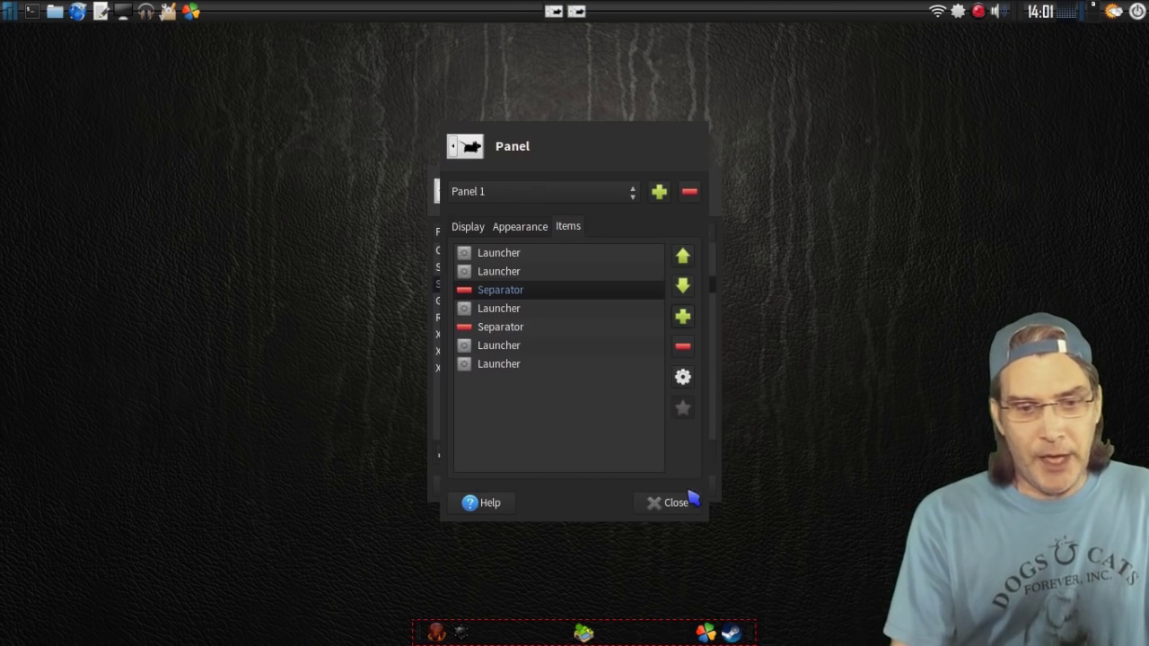
click(685, 504)
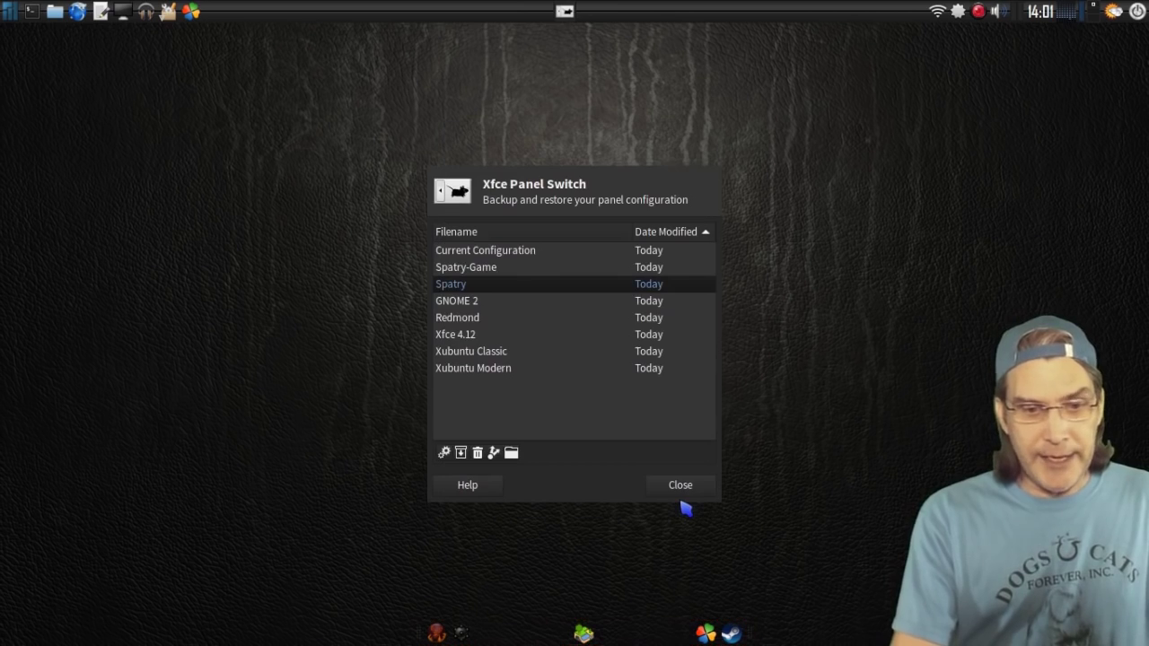